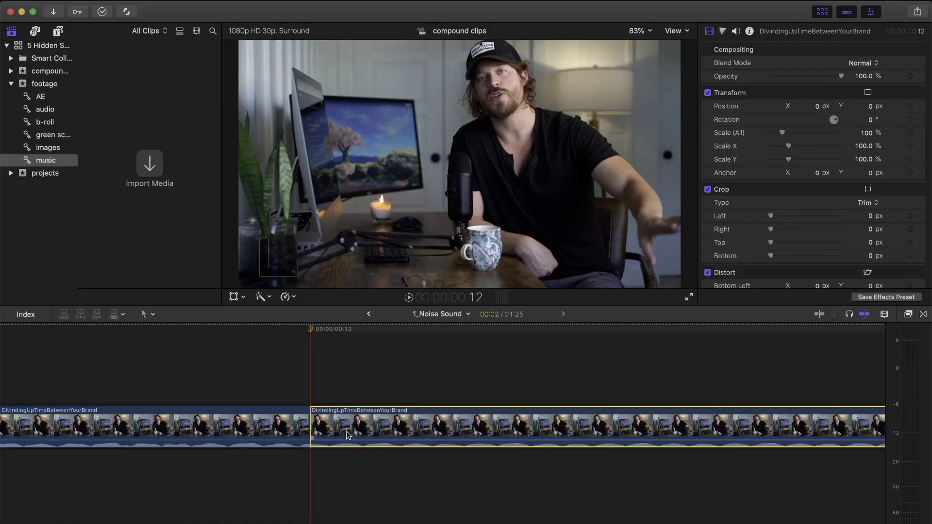
# Adjust the edit point between the two clips and zoom the timeline out.
pyautogui.click(295, 493)
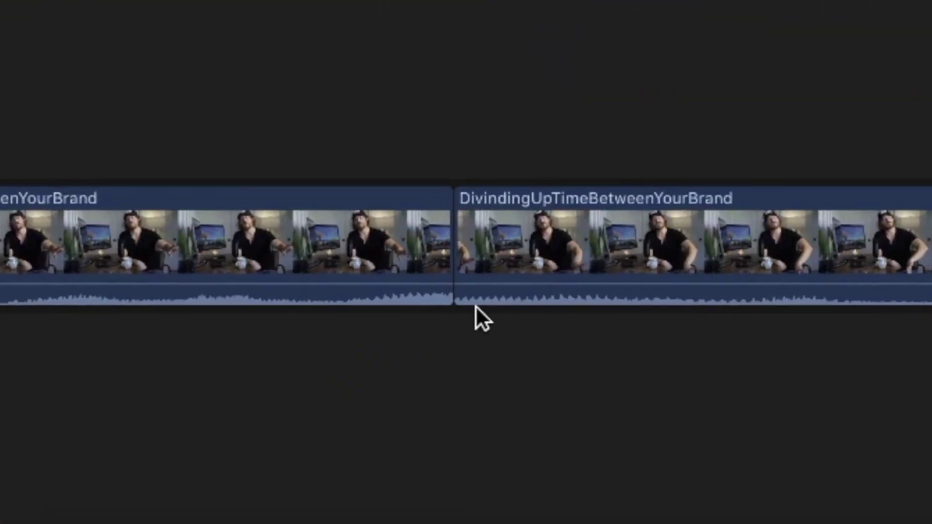
pyautogui.moveTo(460, 280); pyautogui.dragTo(442, 284)
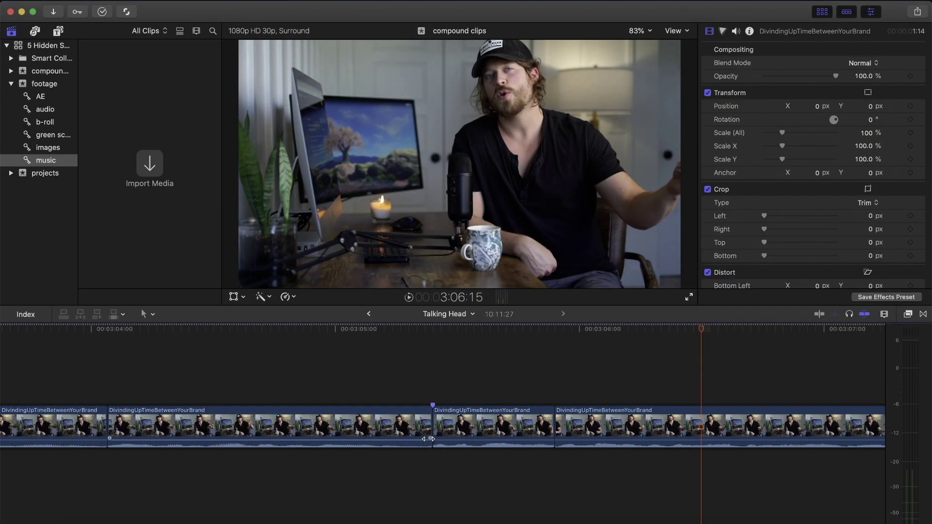
pyautogui.press('super+minus')
pyautogui.press('super+minus')
pyautogui.press('super+minus')
pyautogui.press('super+minus')
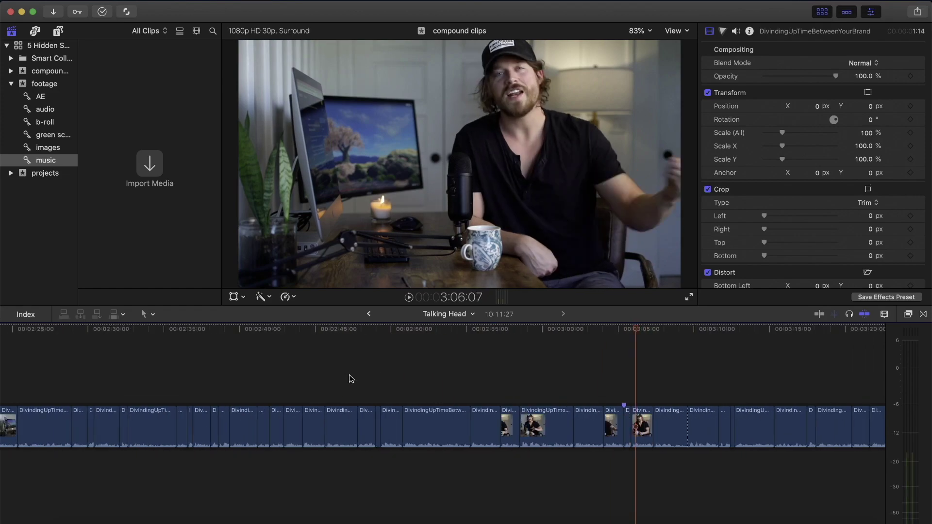
pyautogui.press('super+minus')
pyautogui.press('super+minus')
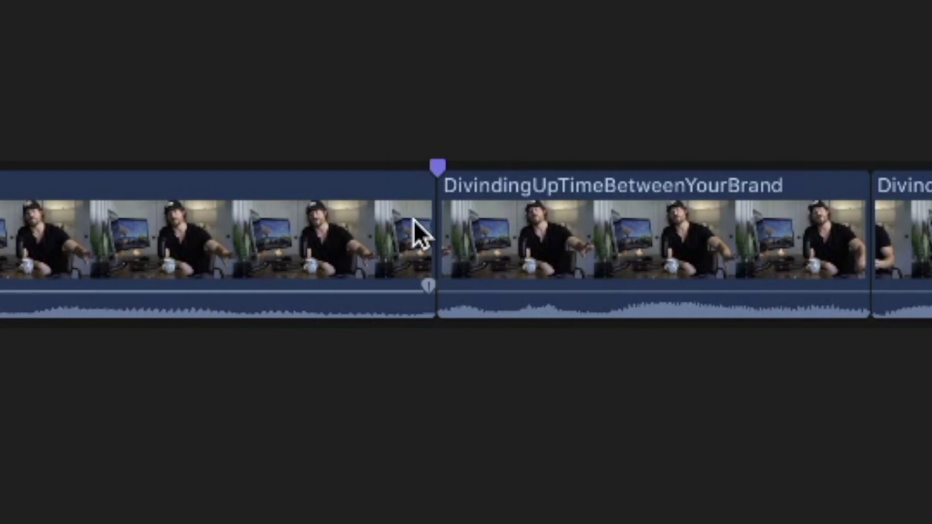
pyautogui.click(444, 287)
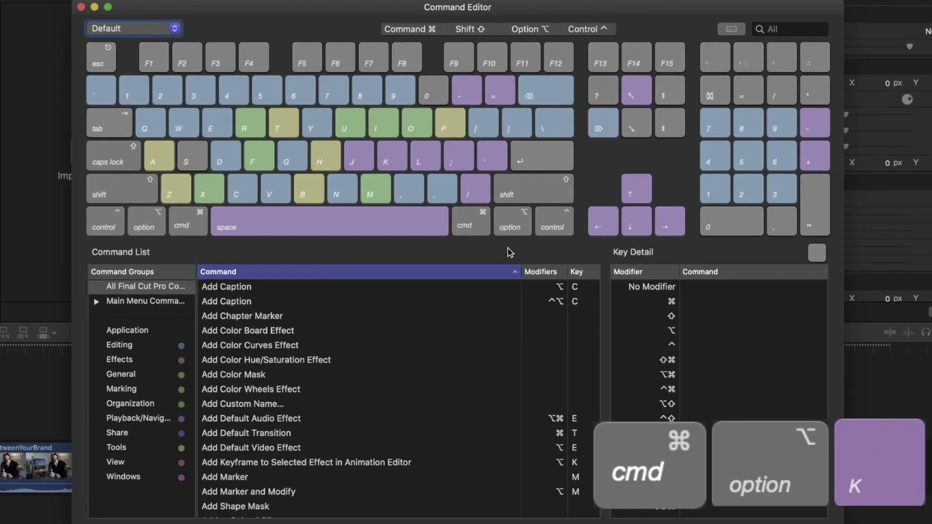
# Search the Command Editor for 'Audio Fad' and review the four audio fade commands.
pyautogui.click(801, 26)
pyautogui.press('shift')
pyautogui.write('Aud')
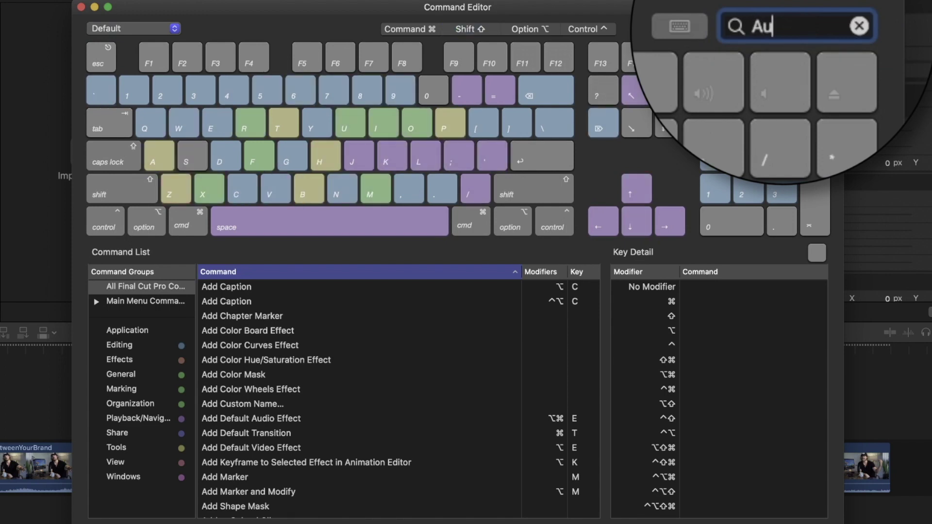
pyautogui.write('io Fad')
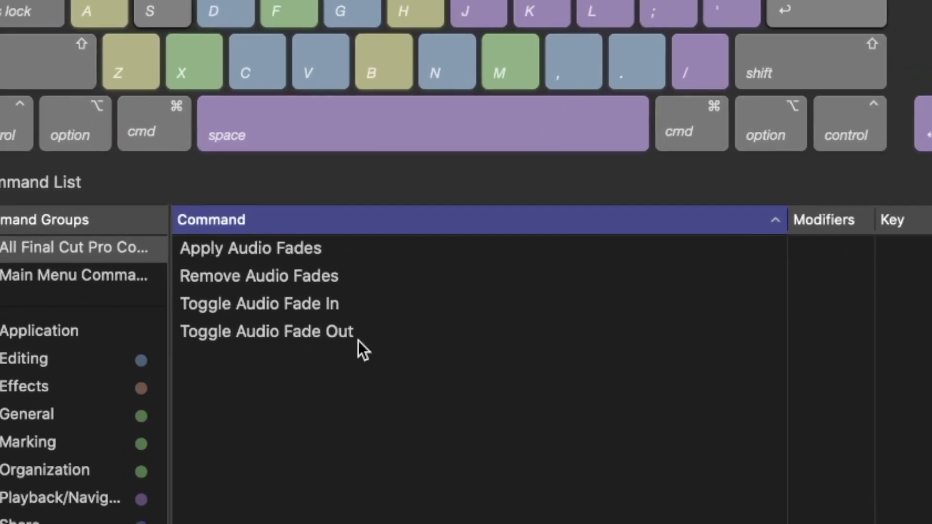
pyautogui.click(321, 306)
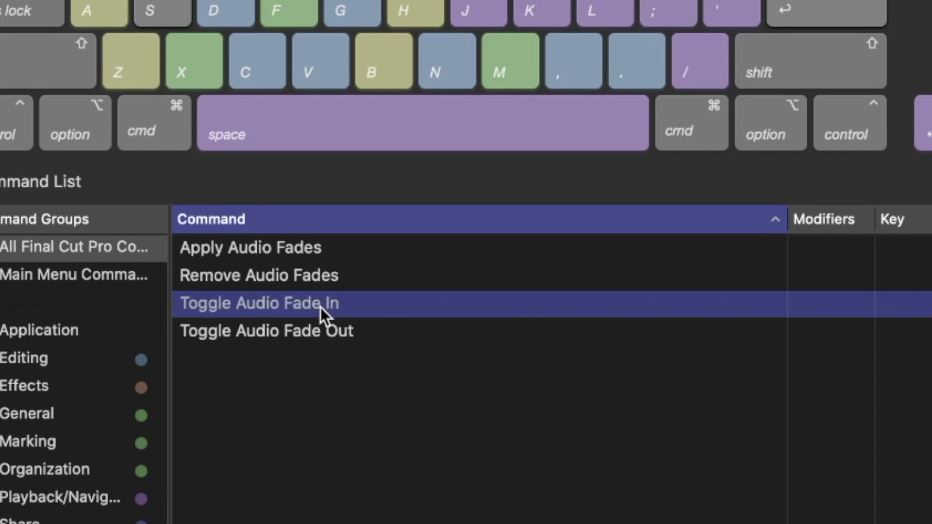
pyautogui.click(323, 332)
pyautogui.click(307, 246)
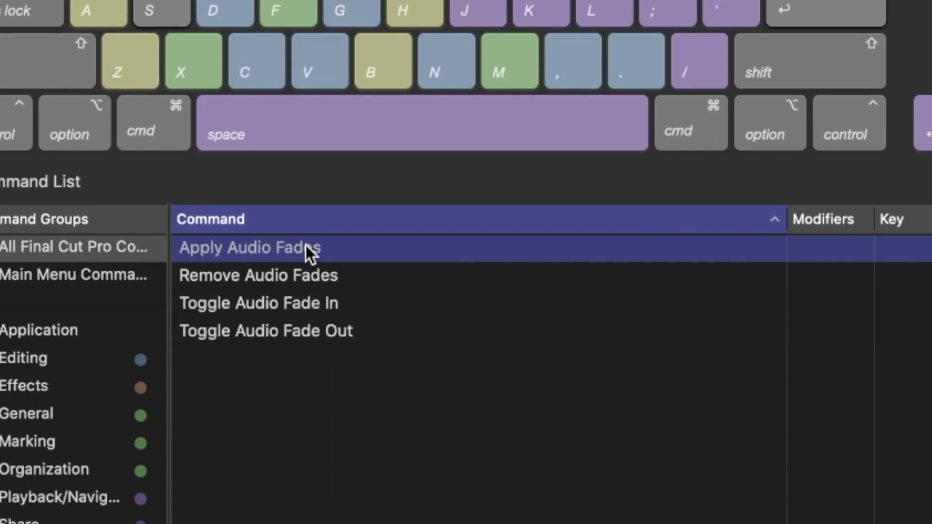
pyautogui.click(308, 274)
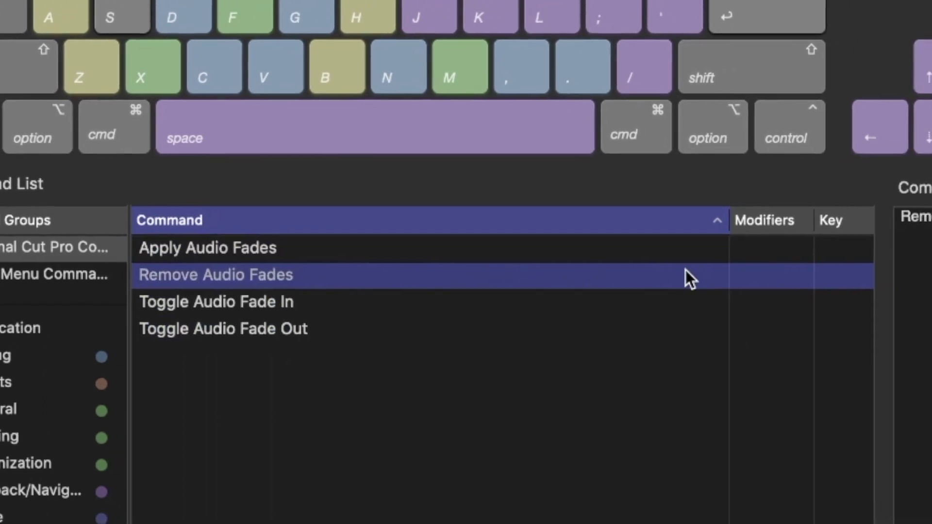
pyautogui.click(453, 442)
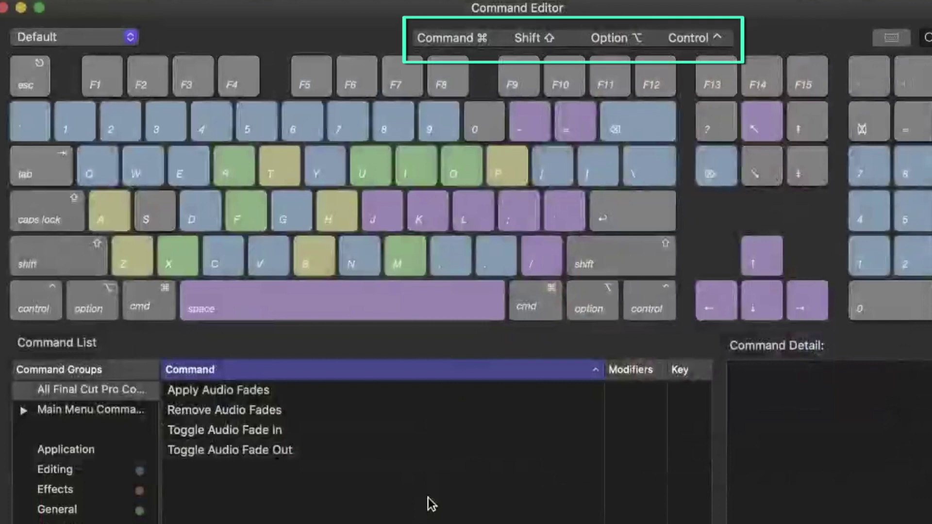
pyautogui.press('super')
pyautogui.press('shift')
pyautogui.press('alt')
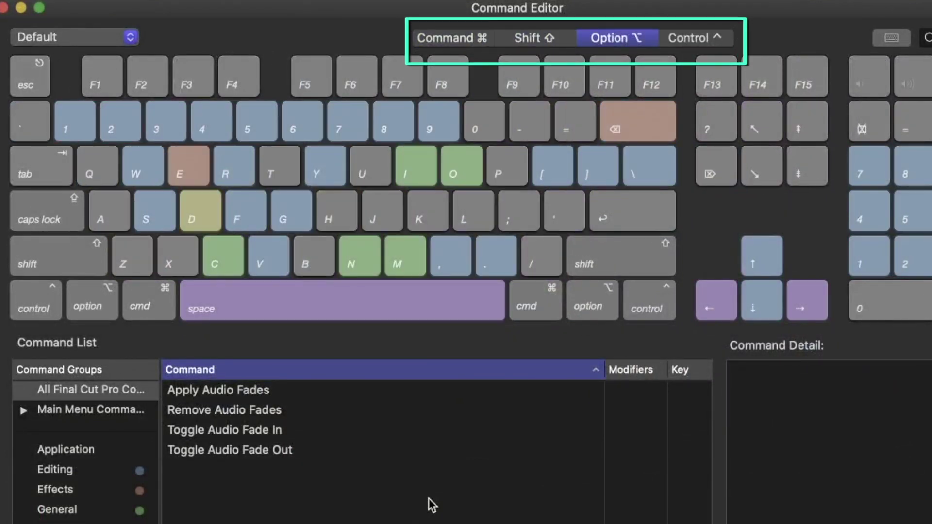
pyautogui.press('ctrl')
pyautogui.press('super+shift')
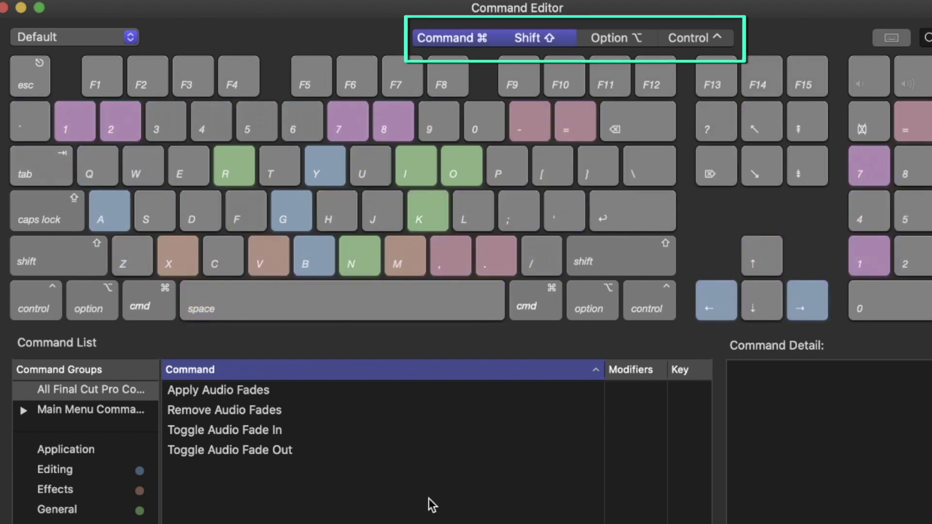
pyautogui.press('ctrl')
pyautogui.press('alt')
pyautogui.press('alt')
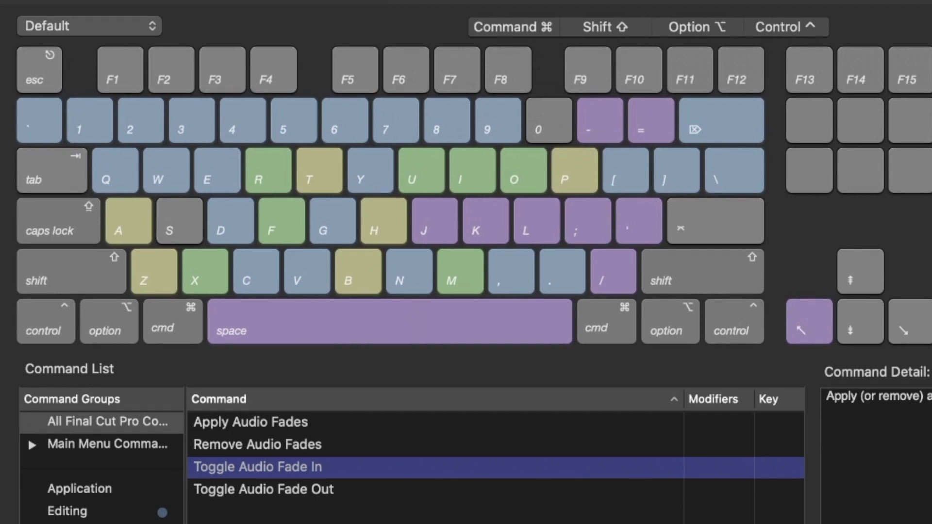
# Assign F1 to Toggle Audio Fade In, F2 to Toggle Audio Fade Out, F3 to Apply Audio Fades, and F4 to Remove Audio Fades.
pyautogui.press('F1')
pyautogui.click(496, 491)
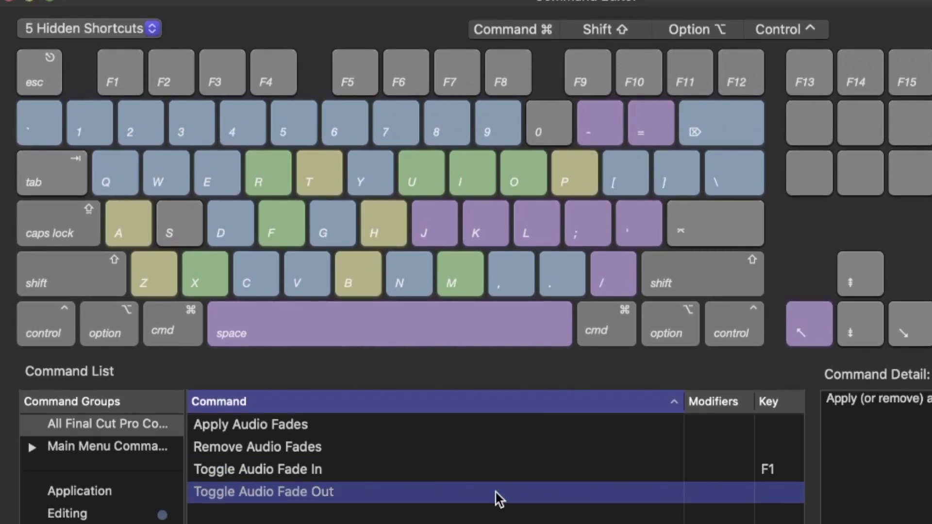
pyautogui.press('F2')
pyautogui.moveTo(380, 423); pyautogui.dragTo(223, 83)
pyautogui.click(204, 451)
pyautogui.moveTo(204, 451); pyautogui.dragTo(272, 78)
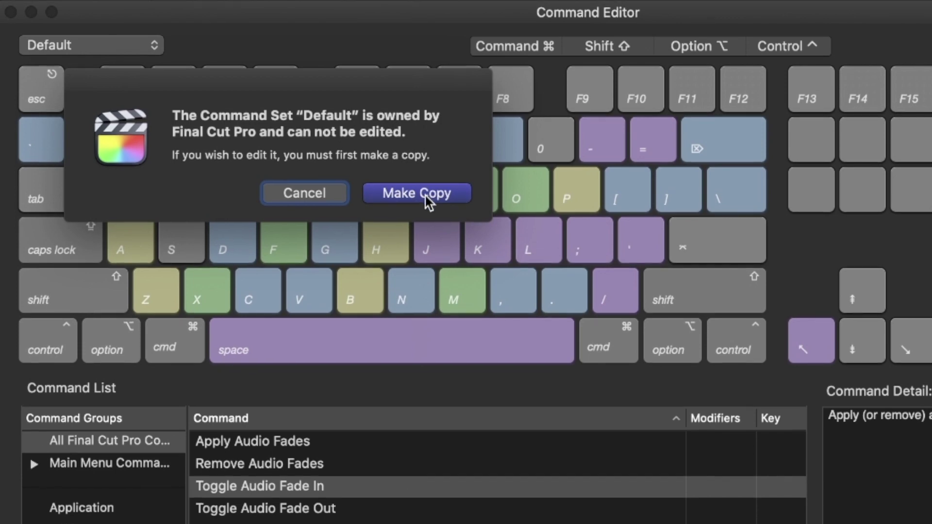
# Save the changes as a new command set named '5 Hidden Shortcuts', make it active, and close the editor.
pyautogui.click(417, 193)
pyautogui.write('5 Hidden Shortcuts')
pyautogui.press('Return')
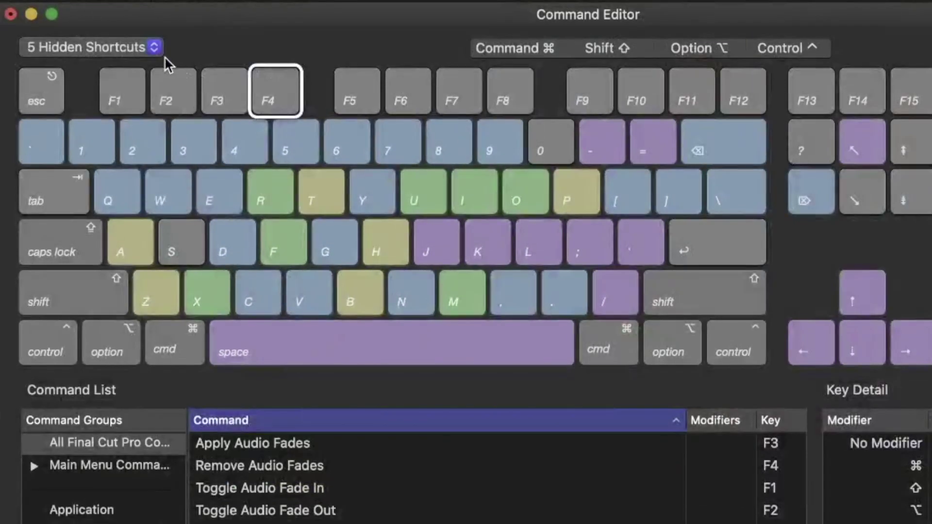
pyautogui.click(155, 47)
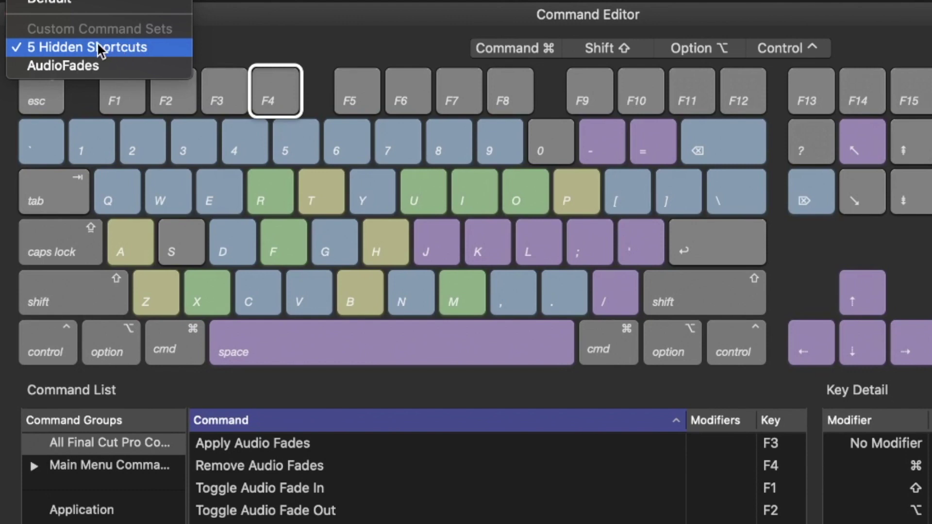
pyautogui.scroll(2, 99, 49)
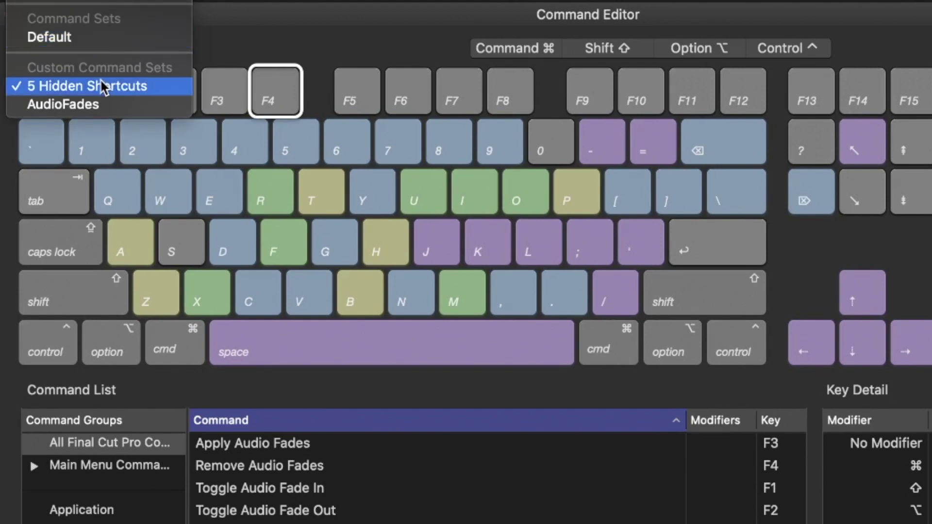
pyautogui.click(63, 41)
pyautogui.click(774, 131)
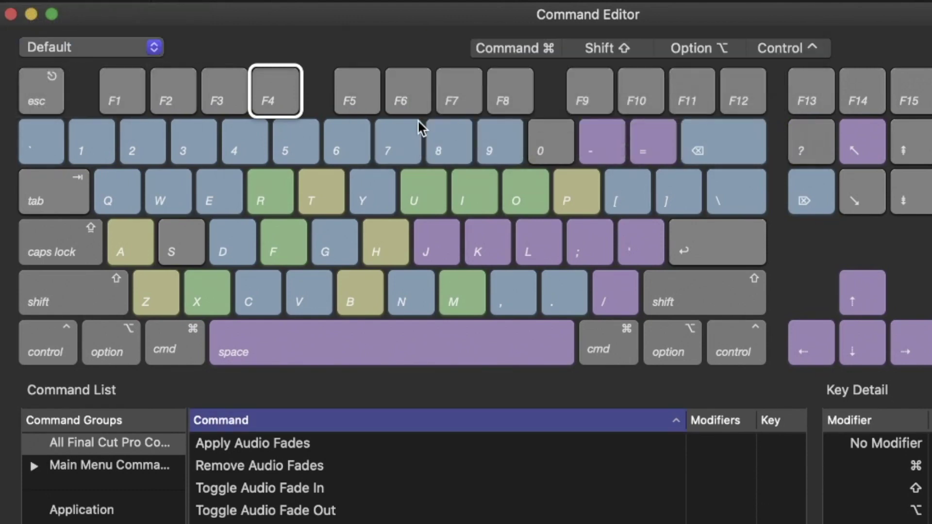
pyautogui.click(139, 44)
pyautogui.click(131, 94)
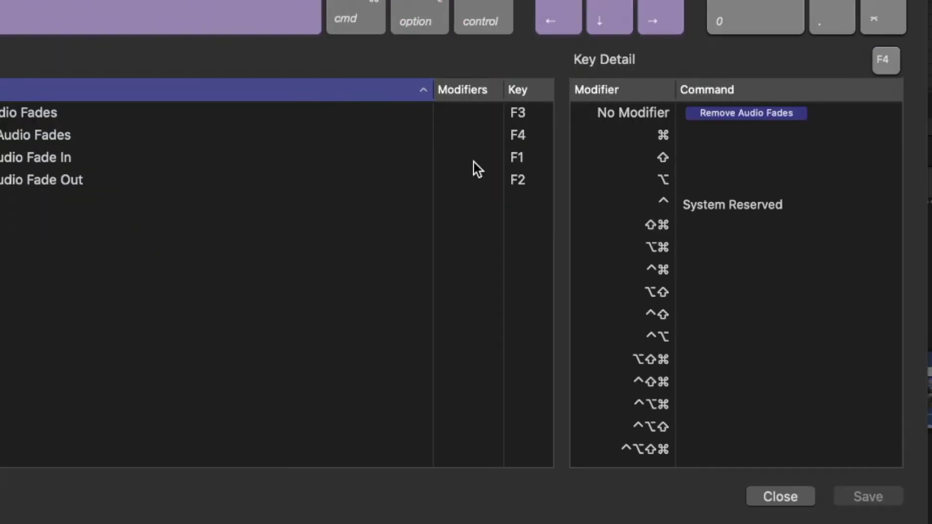
pyautogui.click(793, 496)
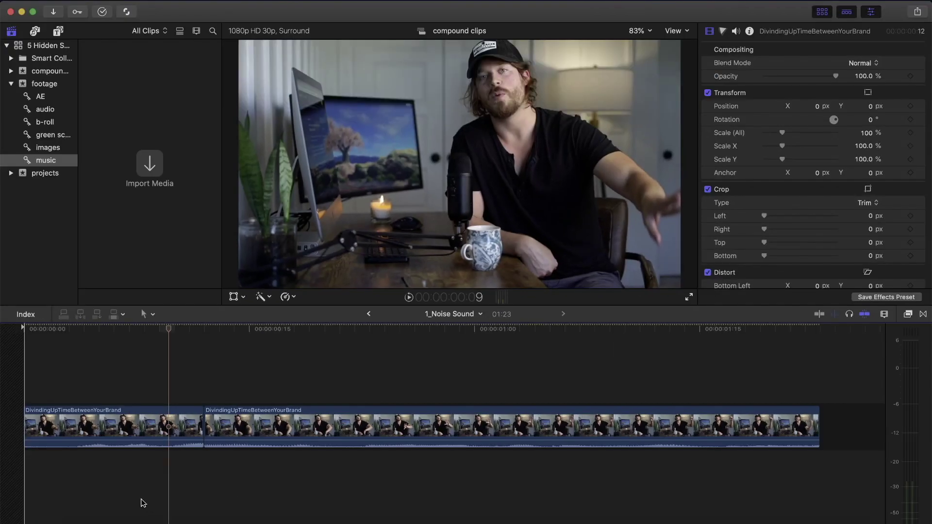
# Apply audio fades to both clips with F3 and lengthen the first clip's fade-out.
pyautogui.press('super+z')
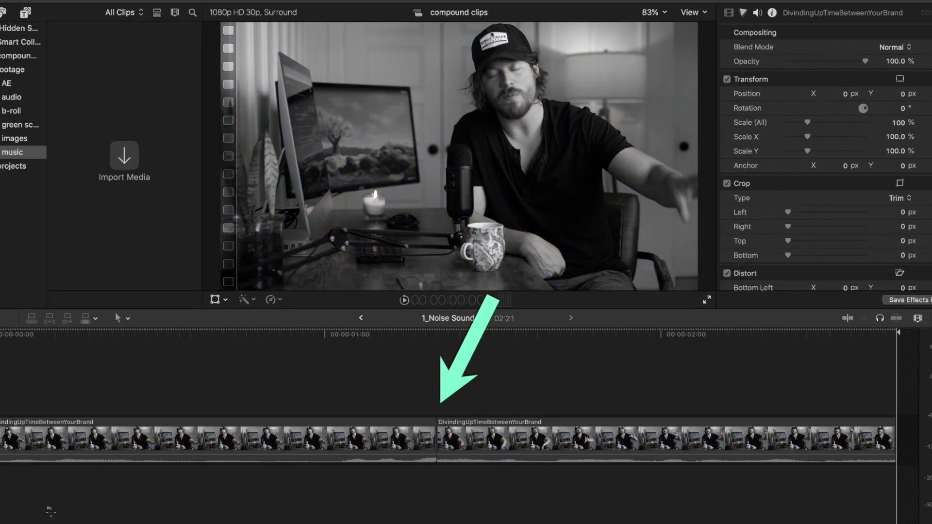
pyautogui.press('super+a')
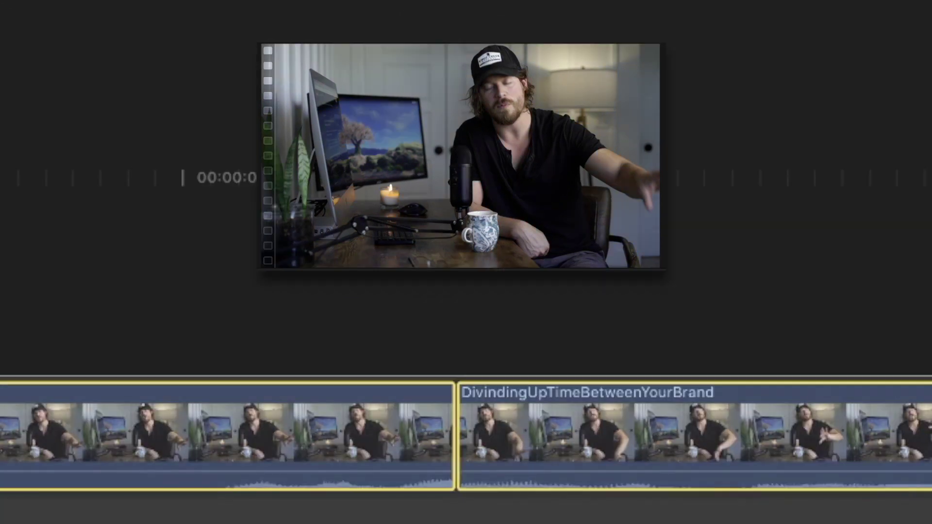
pyautogui.press('F3')
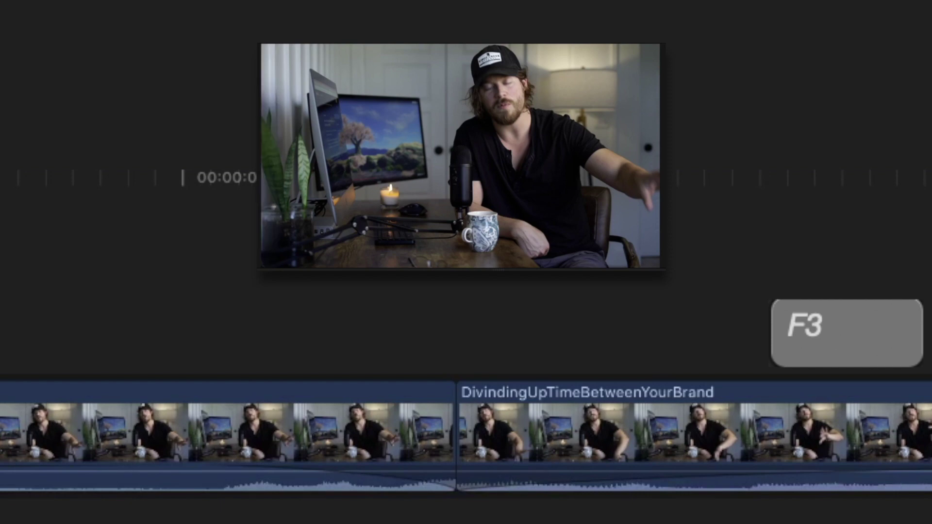
pyautogui.keyDown('alt'); pyautogui.click(181, 467); pyautogui.keyUp('alt')
pyautogui.moveTo(208, 468)
pyautogui.mouseDown()
pyautogui.moveTo(422, 466)
pyautogui.moveTo(206, 466)
pyautogui.mouseUp()
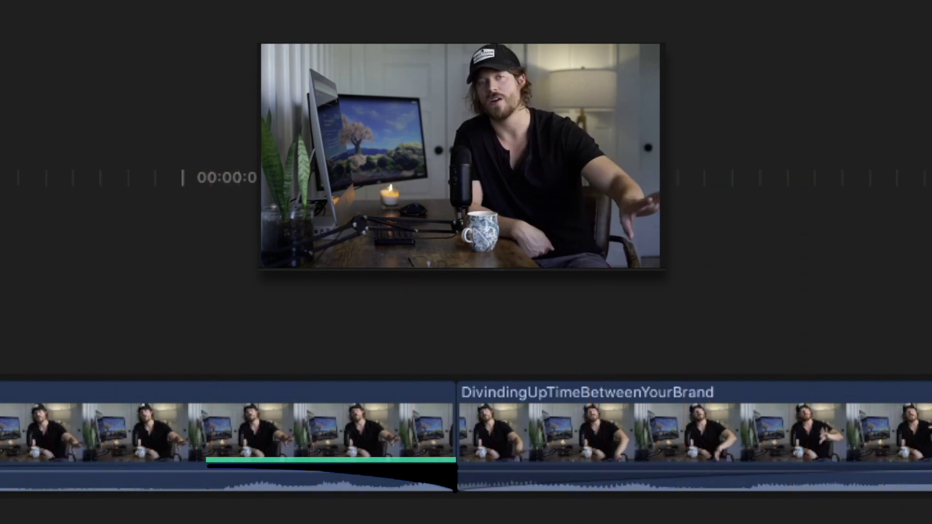
# Remove the first clip's audio fades with F4 and add the second clip to the selection.
pyautogui.click(429, 423)
pyautogui.press('F4')
pyautogui.keyDown('super'); pyautogui.click(473, 389); pyautogui.keyUp('super')
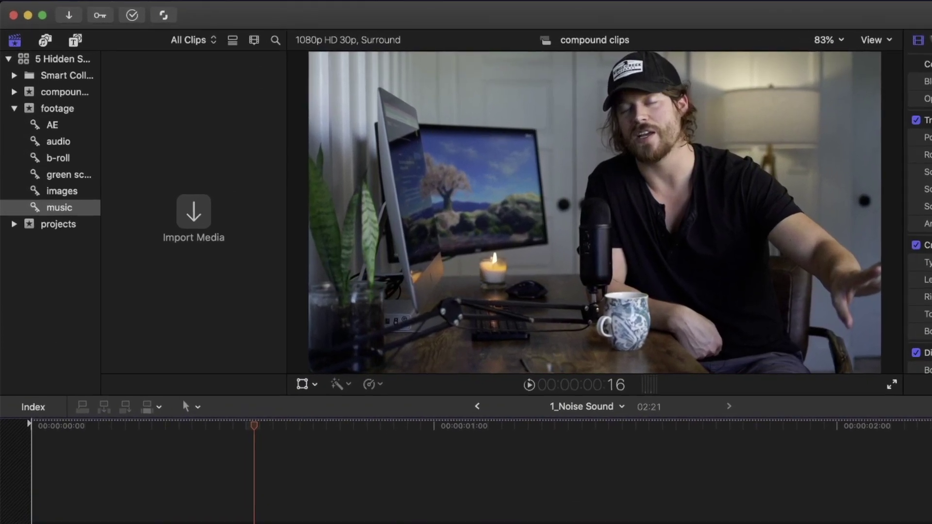
# Set the Editing preference Audio Fade duration to 0.01 seconds, then apply fades to both clips with F3.
pyautogui.click(86, 2)
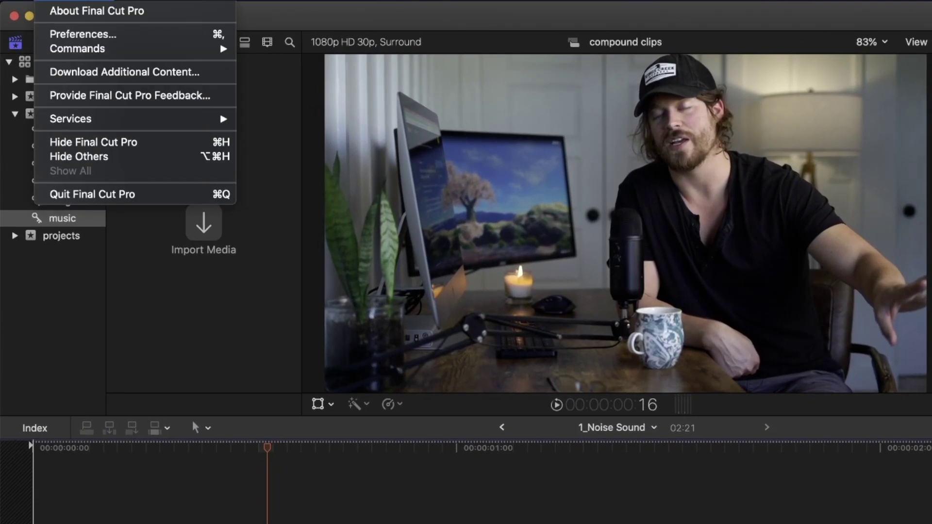
pyautogui.click(97, 36)
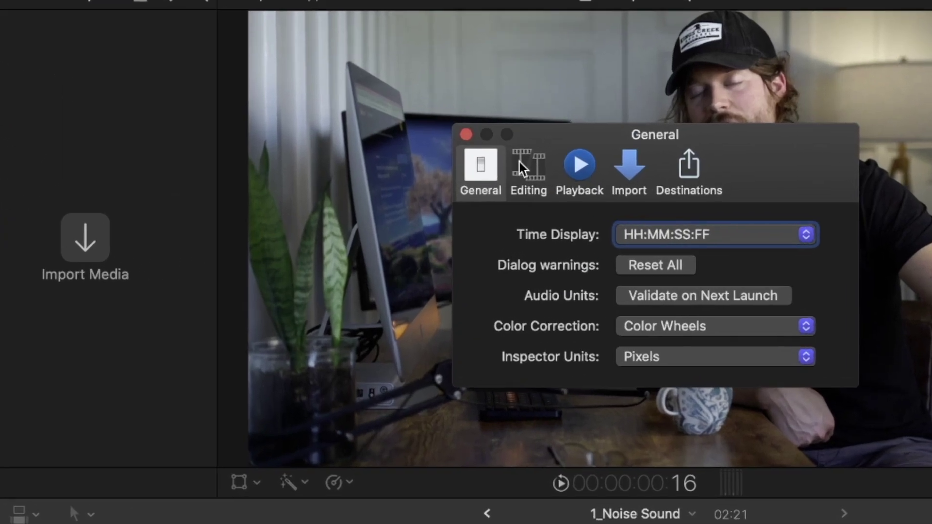
pyautogui.click(536, 166)
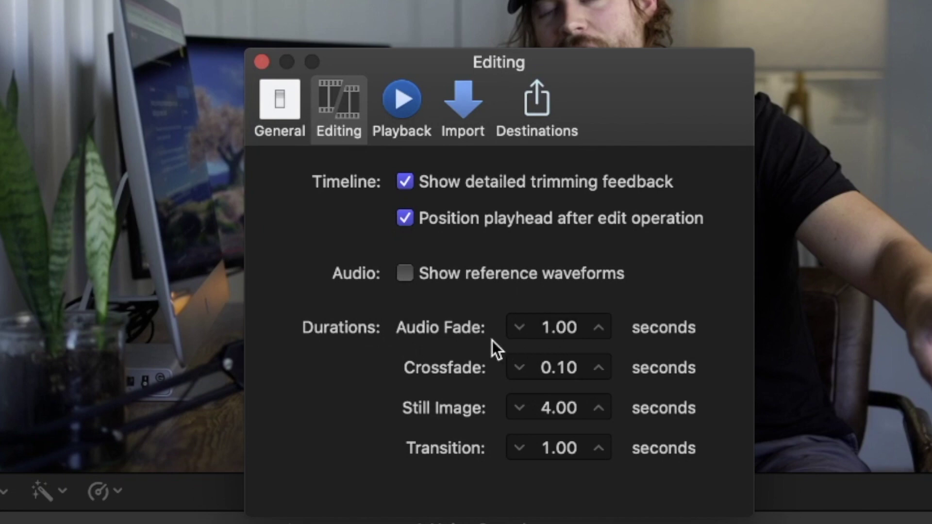
pyautogui.doubleClick(572, 334)
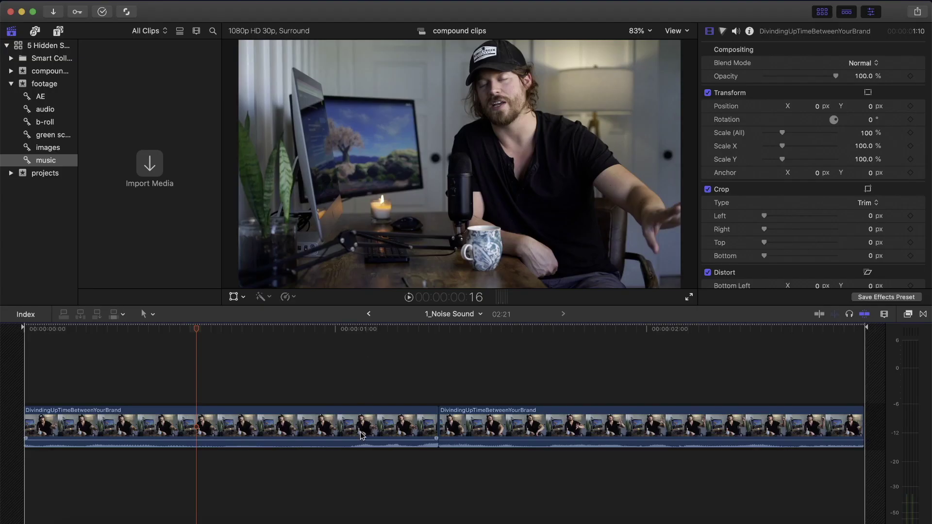
pyautogui.moveTo(346, 490); pyautogui.dragTo(560, 375)
pyautogui.press('F3')
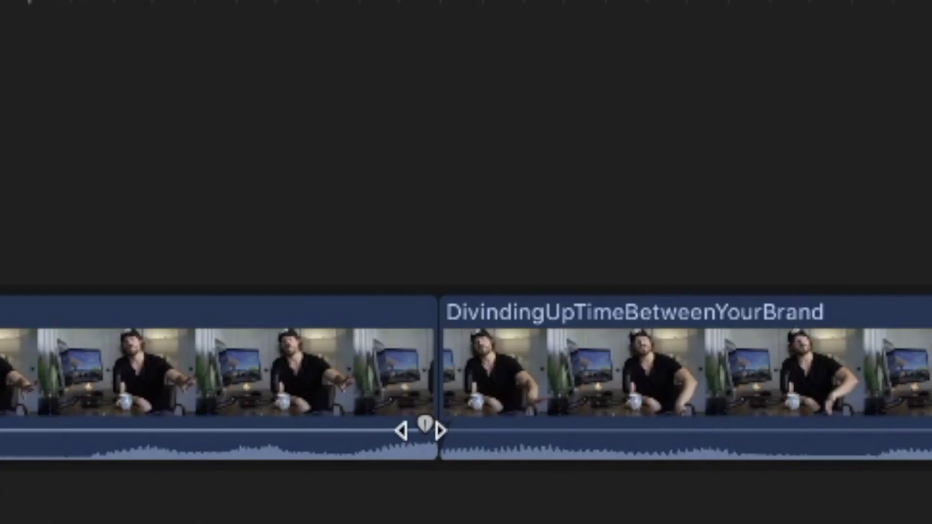
# Confirm the second clip reads 0 dB, reset volume with F3, then select all Talking Head clips.
pyautogui.moveTo(421, 430); pyautogui.dragTo(426, 431)
pyautogui.click(399, 431)
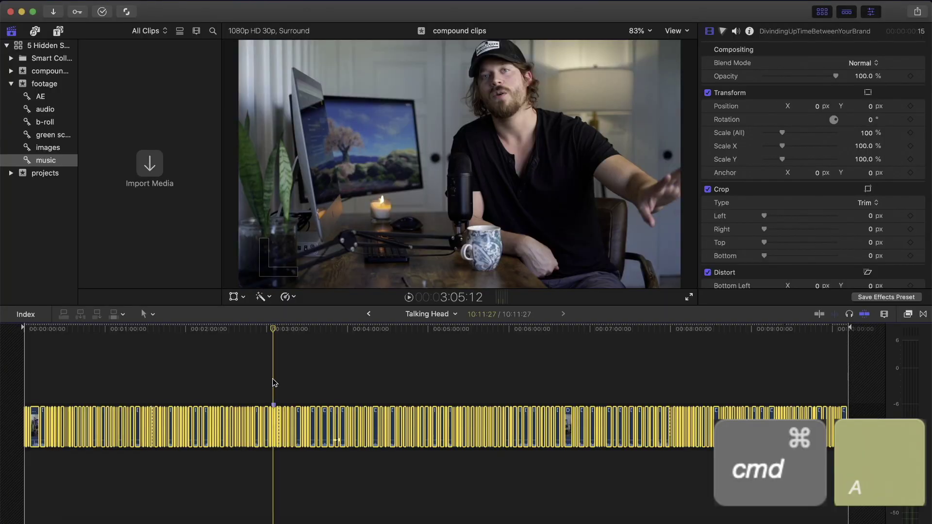
pyautogui.press('F3')
pyautogui.click(262, 385)
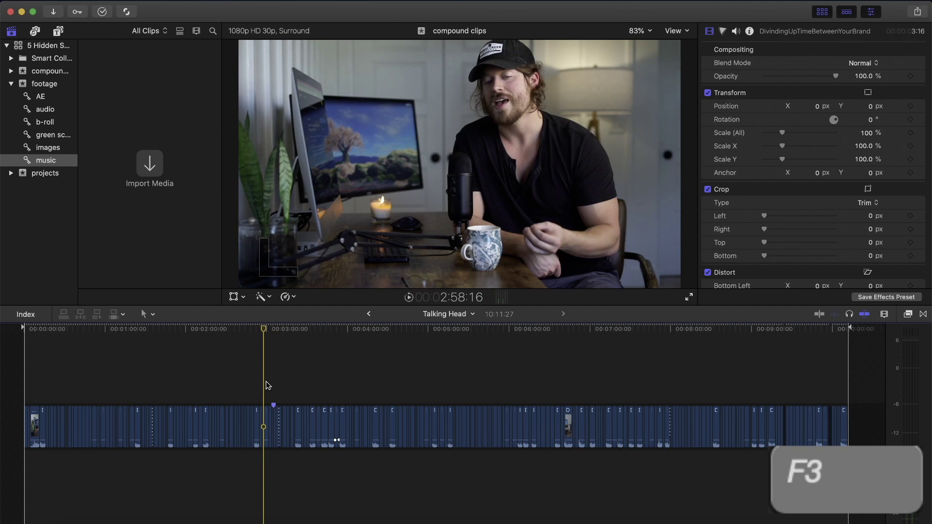
pyautogui.press('super+a')
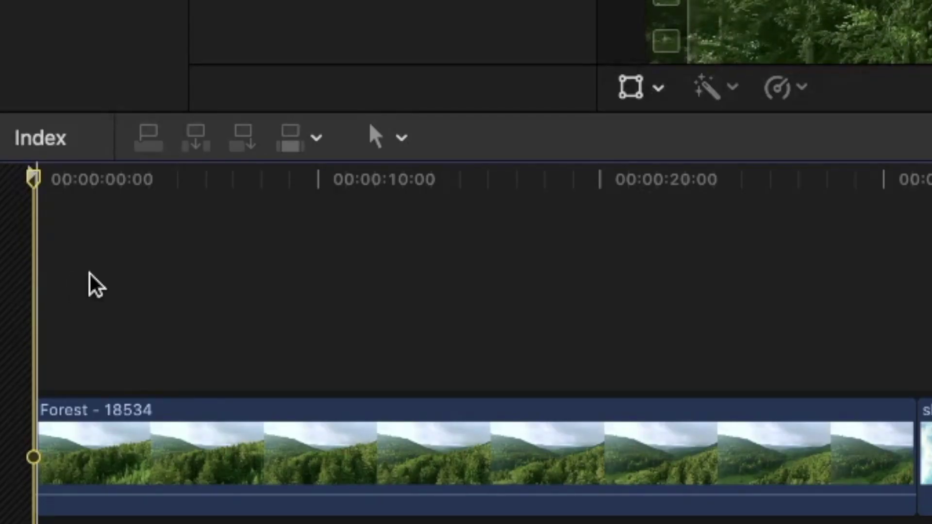
# Show retime controls for the Forest - 18534 clip, drag its speed, then reset to Normal (100%).
pyautogui.press('c')
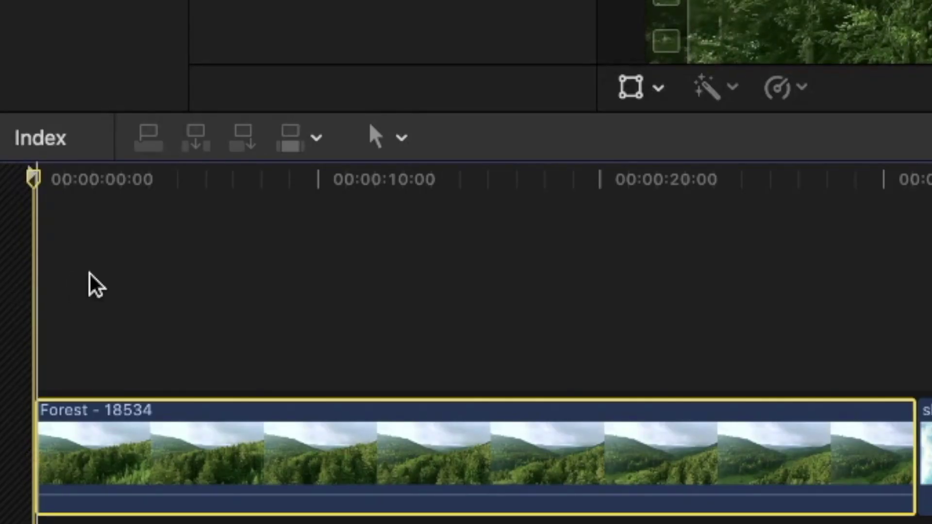
pyautogui.press('super+r')
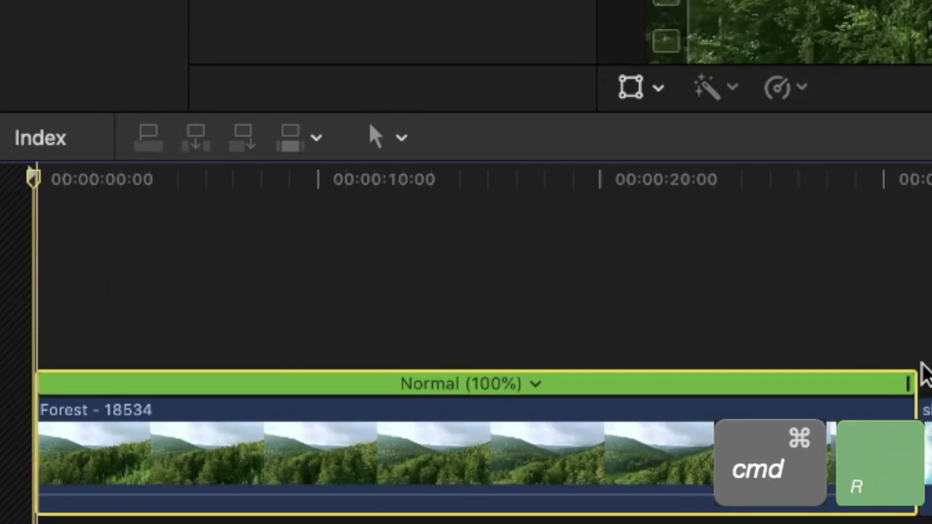
pyautogui.moveTo(907, 391); pyautogui.dragTo(36, 359)
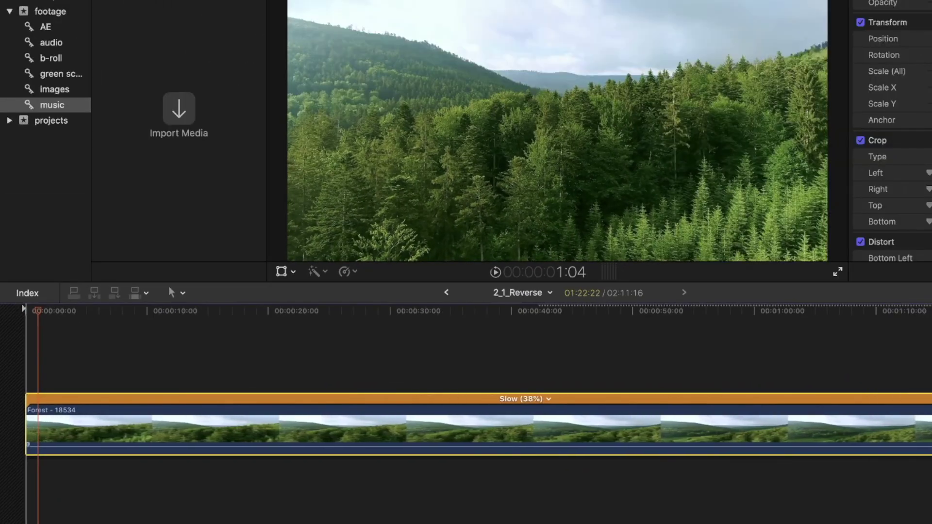
pyautogui.hotkey('shift', 'n')
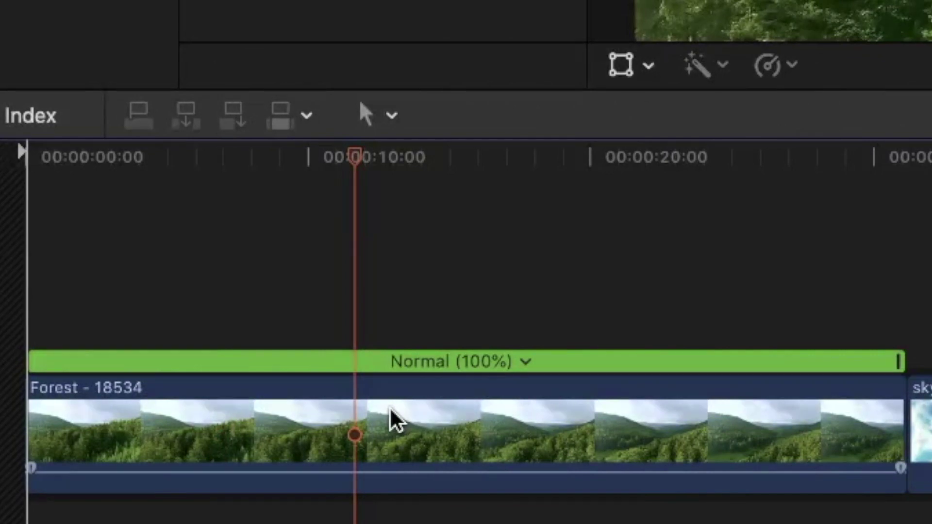
# Give the Forest - 18534 clip a 100% custom speed with Reverse enabled and play it back.
pyautogui.click(395, 420)
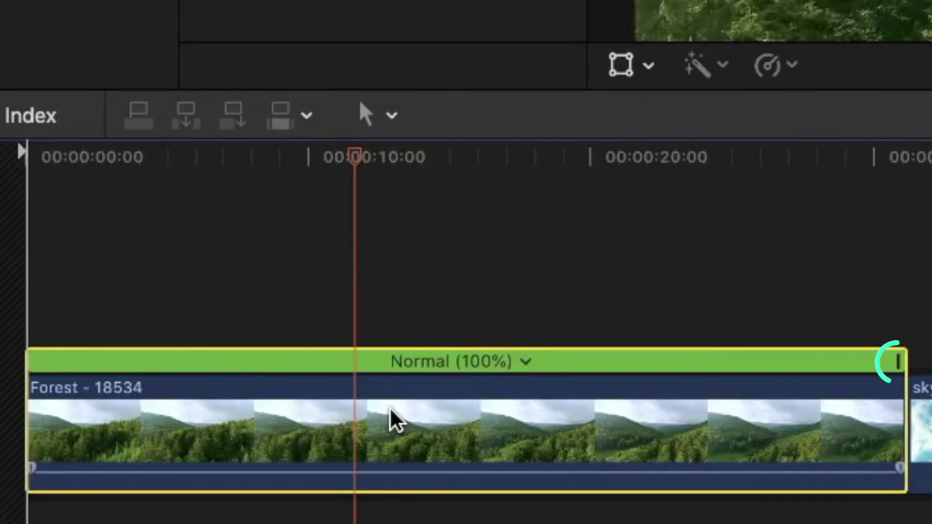
pyautogui.hotkey('ctrl', 'alt', 'r')
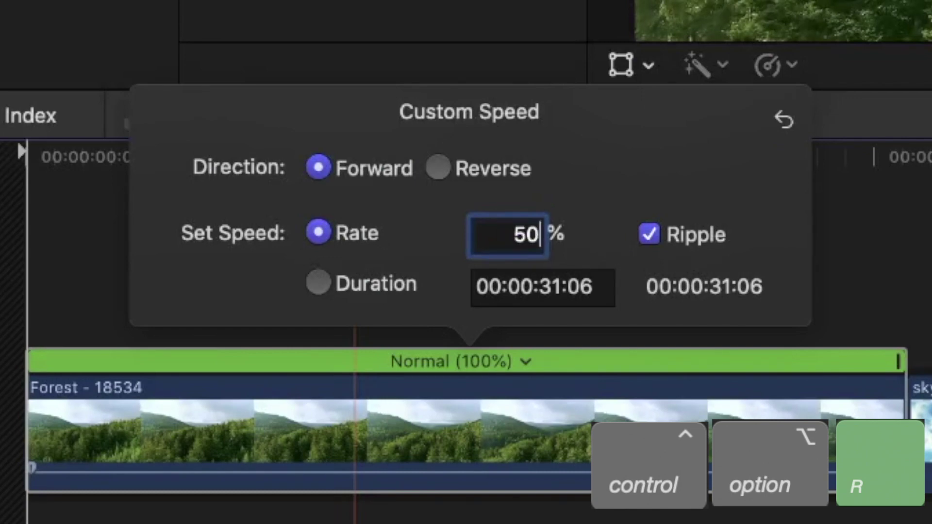
pyautogui.press('Return')
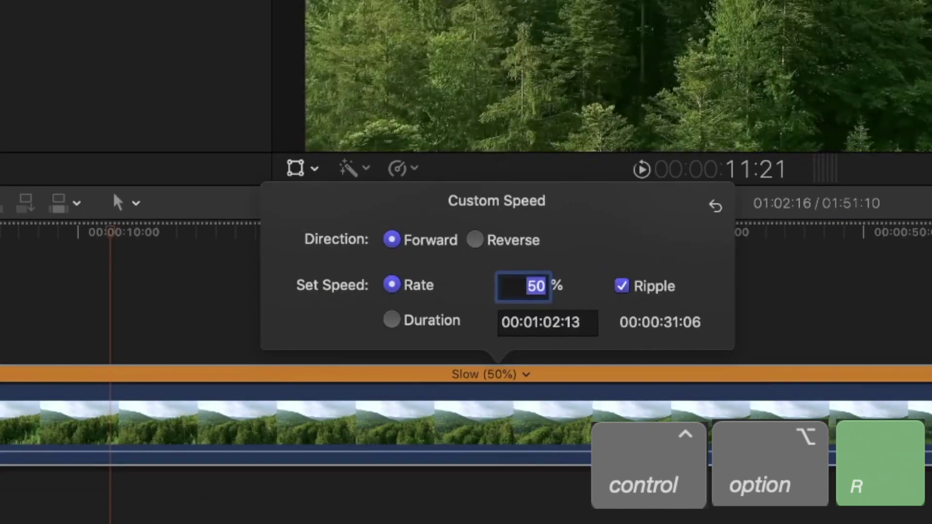
pyautogui.write('100')
pyautogui.press('Return')
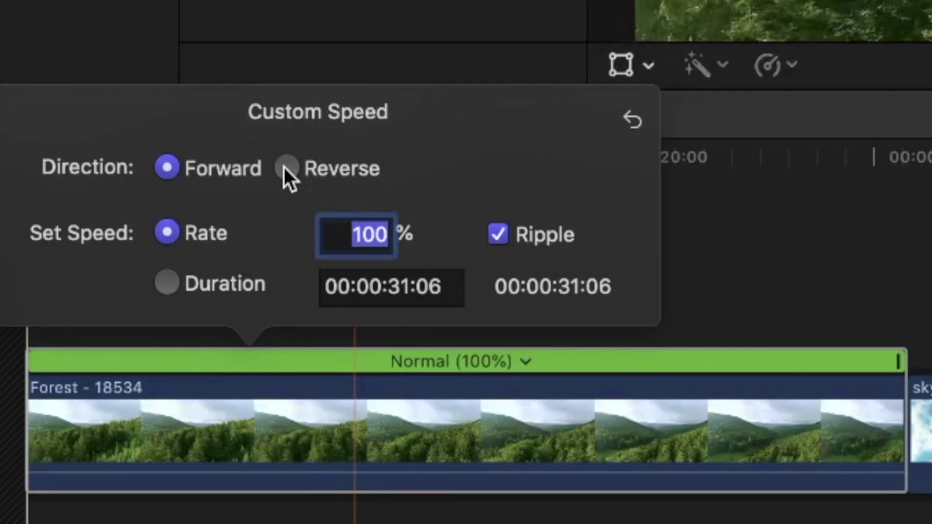
pyautogui.click(287, 167)
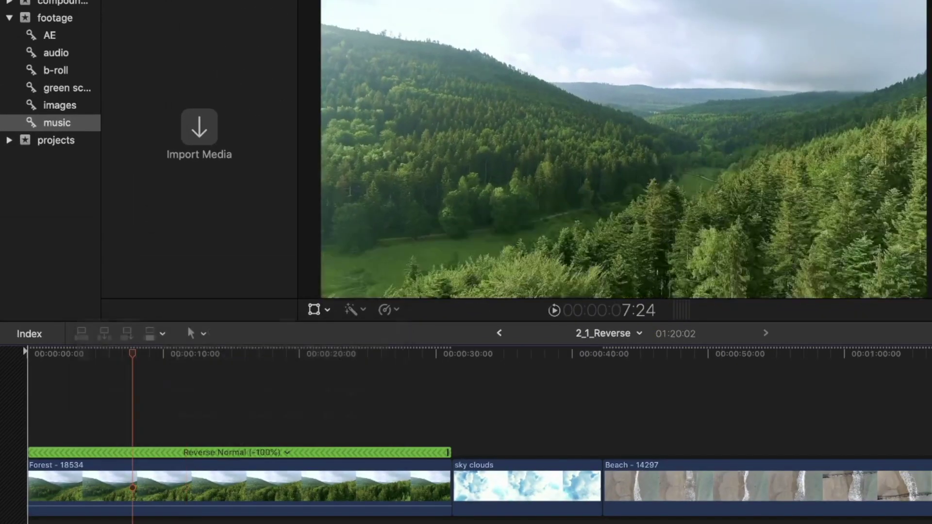
pyautogui.press('space')
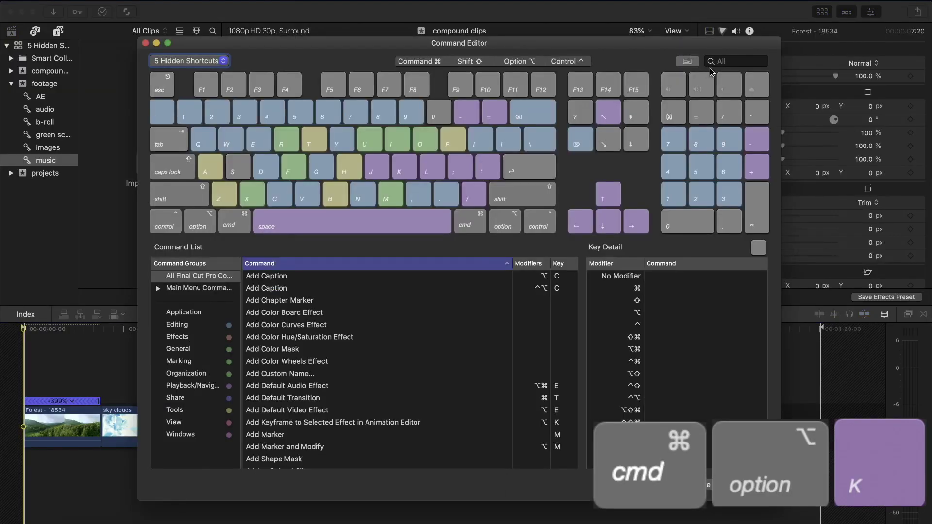
# Search the Command Editor for 'retim' and look through the retime quality and speed commands.
pyautogui.click(712, 64)
pyautogui.write('retim')
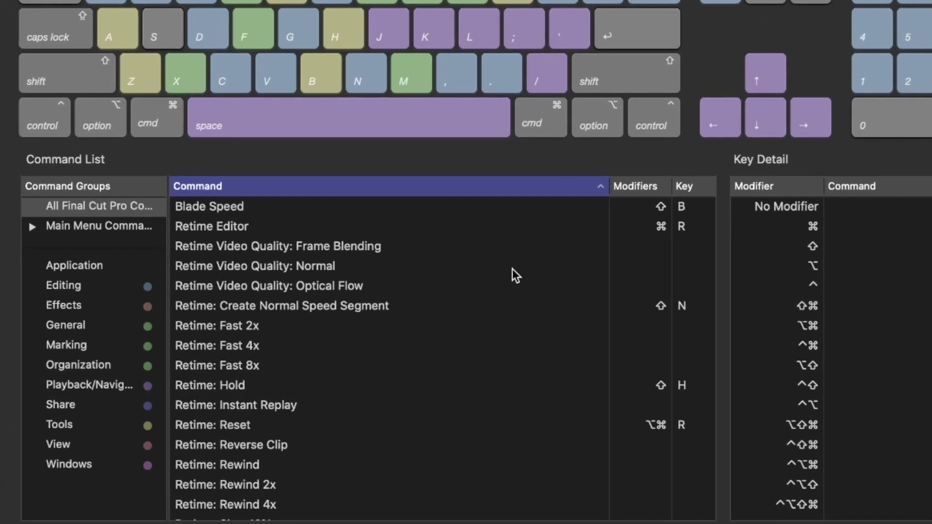
pyautogui.click(325, 246)
pyautogui.click(325, 266)
pyautogui.click(325, 286)
pyautogui.click(326, 267)
pyautogui.click(324, 246)
pyautogui.click(324, 285)
pyautogui.click(314, 326)
pyautogui.scroll(-3, 313, 328)
pyautogui.click(272, 470)
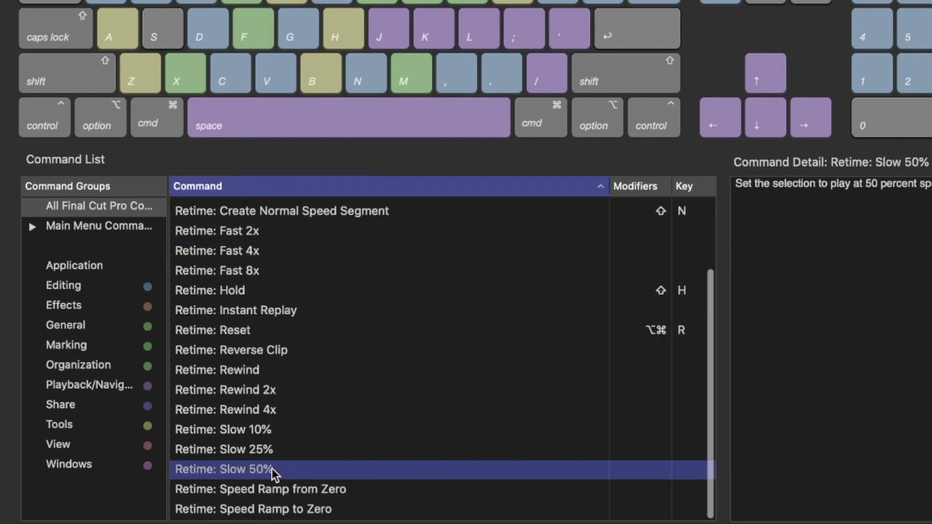
pyautogui.scroll(2, 291, 469)
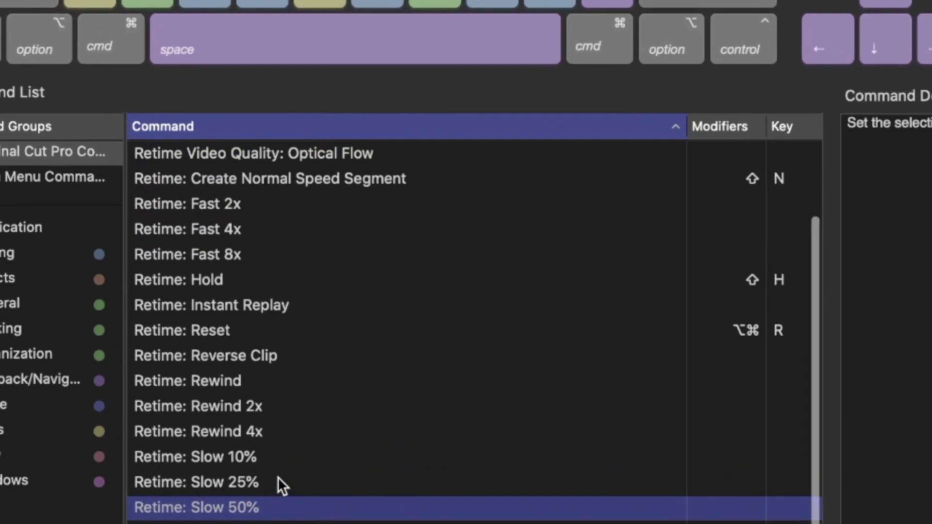
# Assign Retime: Reverse Clip to Option-Shift-R and Retime: Rewind to Option-Shift-T.
pyautogui.click(241, 388)
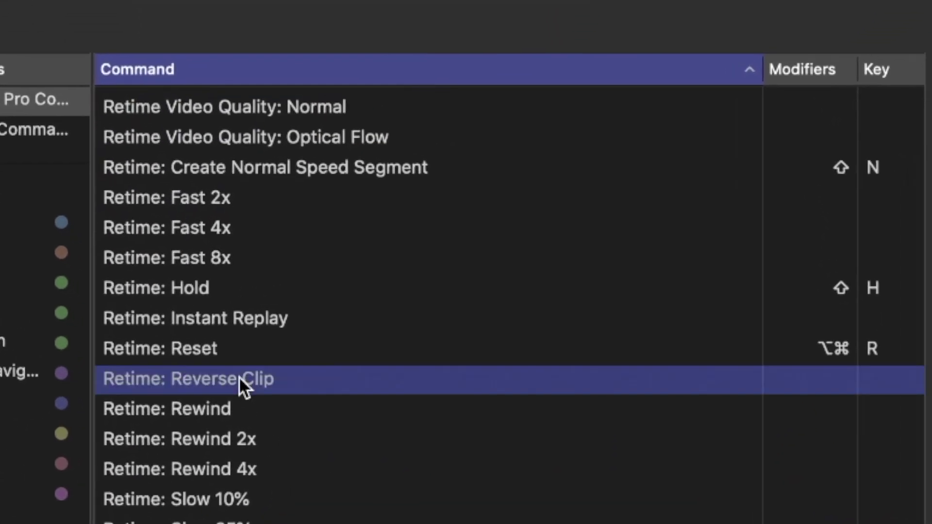
pyautogui.click(243, 405)
pyautogui.click(290, 378)
pyautogui.moveTo(290, 378); pyautogui.dragTo(253, 82)
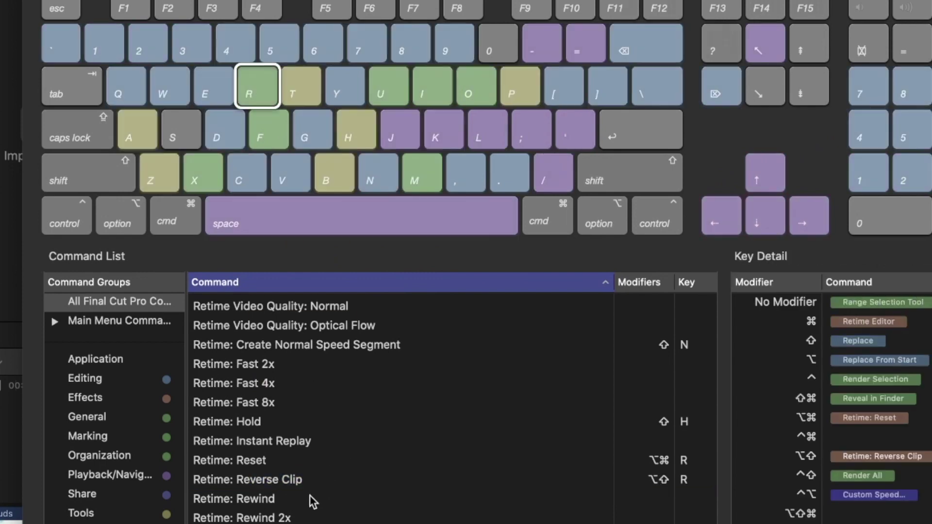
pyautogui.moveTo(313, 501); pyautogui.dragTo(304, 91)
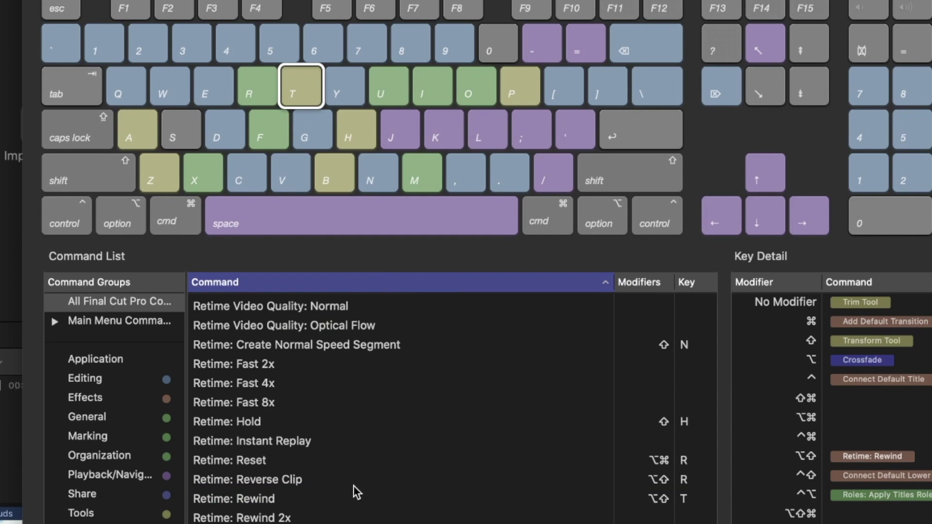
pyautogui.hotkey('shift', 'alt')
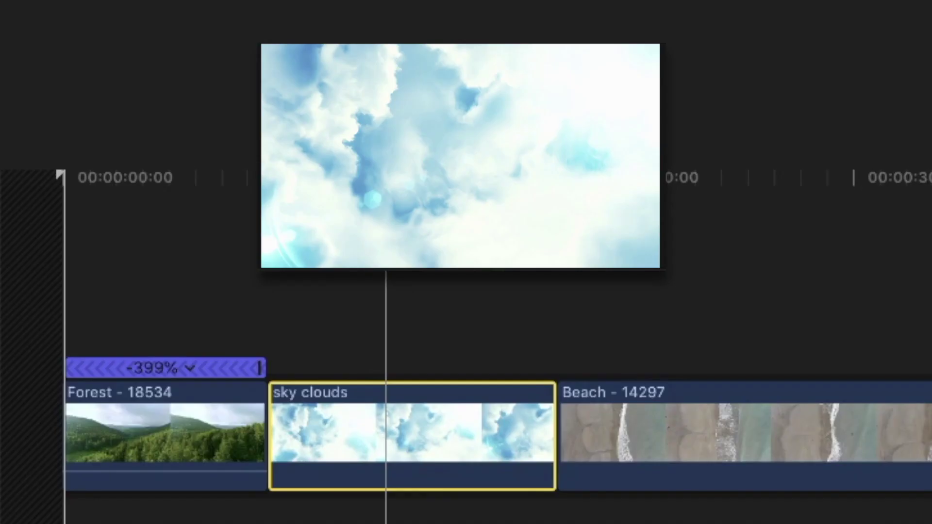
# Reverse the sky clouds clip, then select all clips and reverse them with Shift-Option-R.
pyautogui.hotkey('shift', 'alt', 'r')
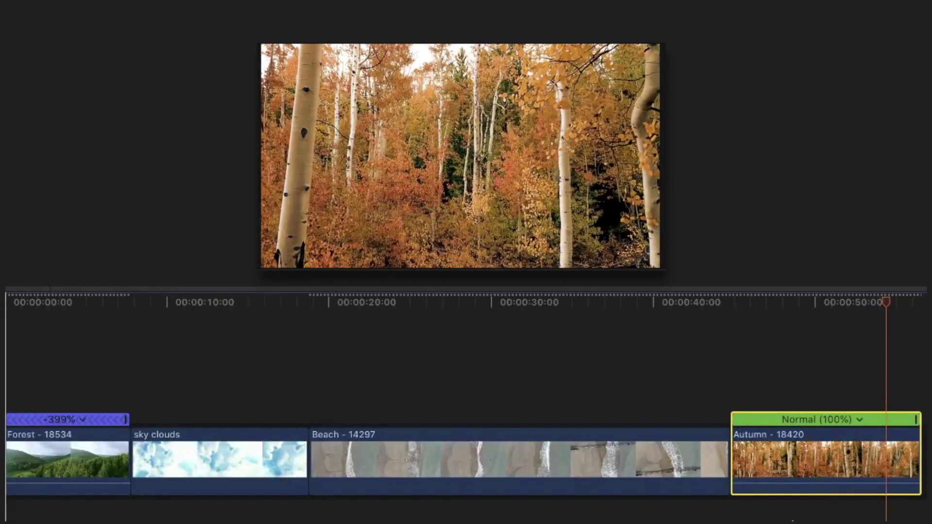
pyautogui.press('super+a')
pyautogui.hotkey('shift', 'alt', 'r')
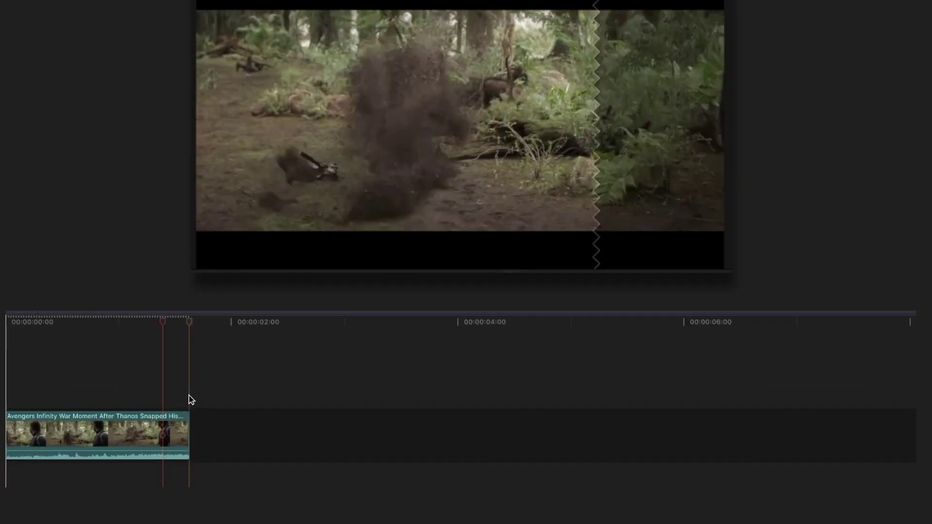
# Paste more copies of the Avengers clip, reverse the second and fourth, and preview the sequence.
pyautogui.press('super+v')
pyautogui.press('super+v')
pyautogui.press('super+v')
pyautogui.press('super+v')
pyautogui.click(258, 432)
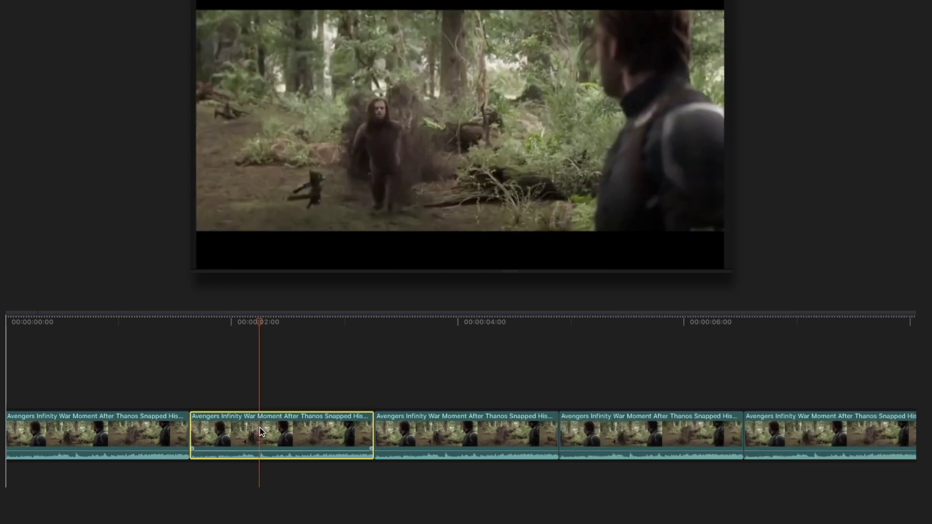
pyautogui.keyDown('super'); pyautogui.click(612, 418); pyautogui.keyUp('super')
pyautogui.hotkey('shift', 'alt', 'r')
pyautogui.click(601, 346)
pyautogui.press('space')
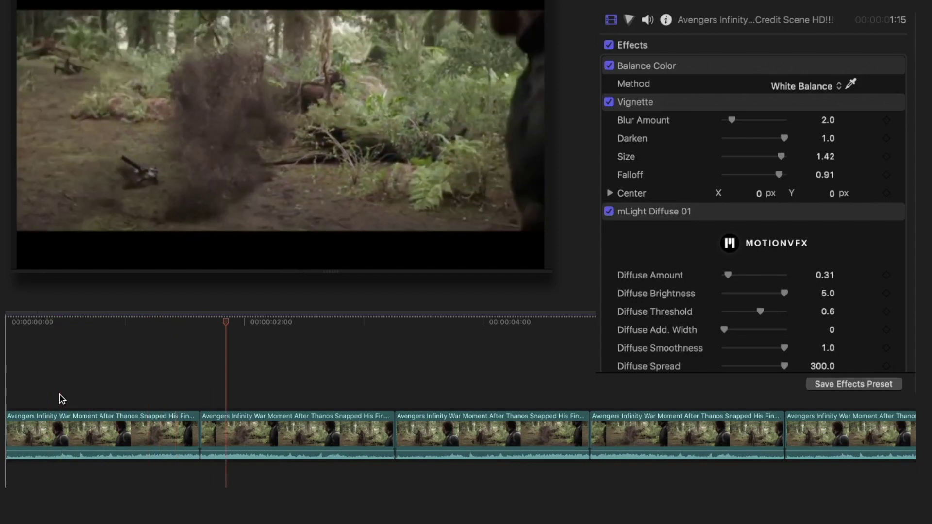
# Paste the first clip's effects onto clips 2 through 5 using Paste Attributes.
pyautogui.click(85, 445)
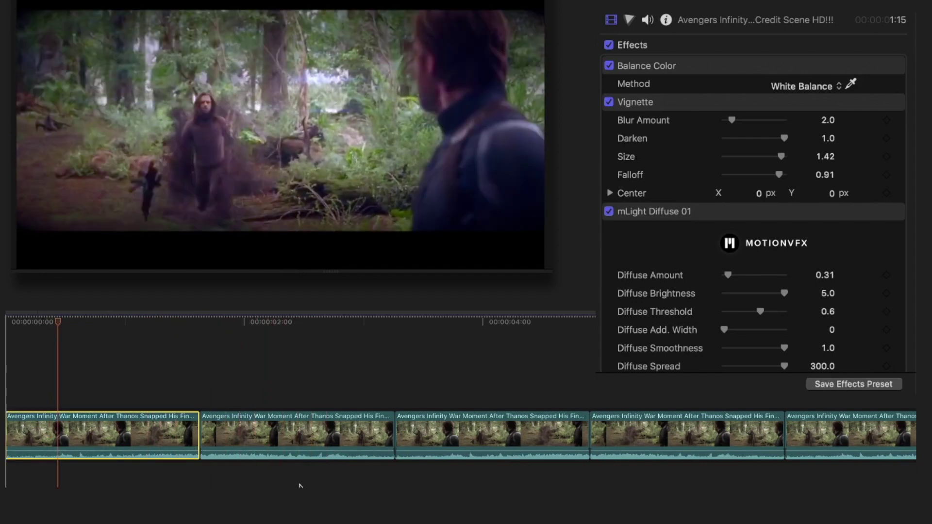
pyautogui.moveTo(298, 486); pyautogui.dragTo(915, 364)
pyautogui.press('super+shift+v')
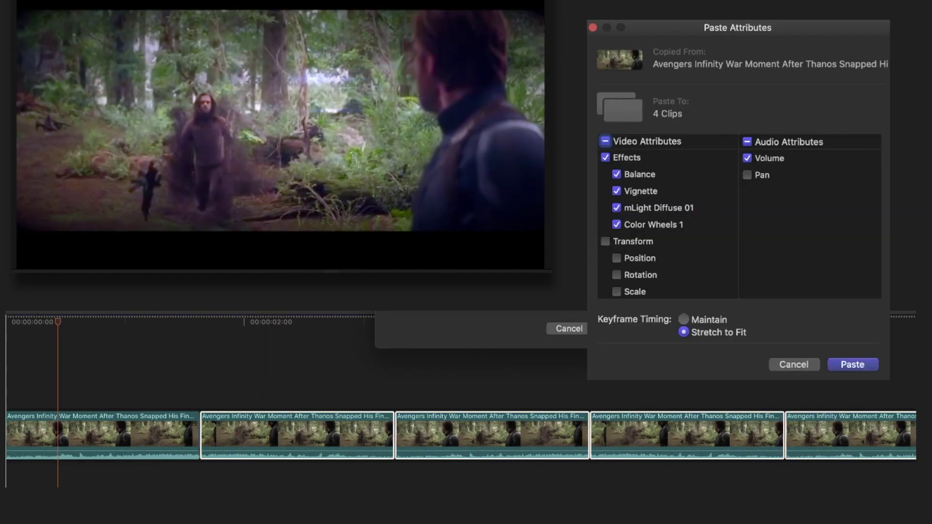
pyautogui.click(853, 364)
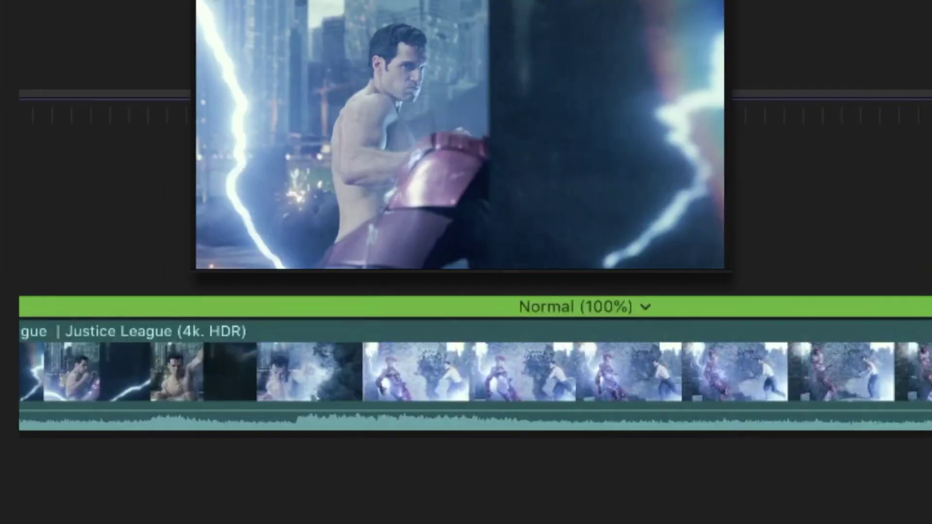
# Mark a range on the Justice League clip and apply the Shift+Option+T rewind retime to it.
pyautogui.click(43, 300)
pyautogui.press('r')
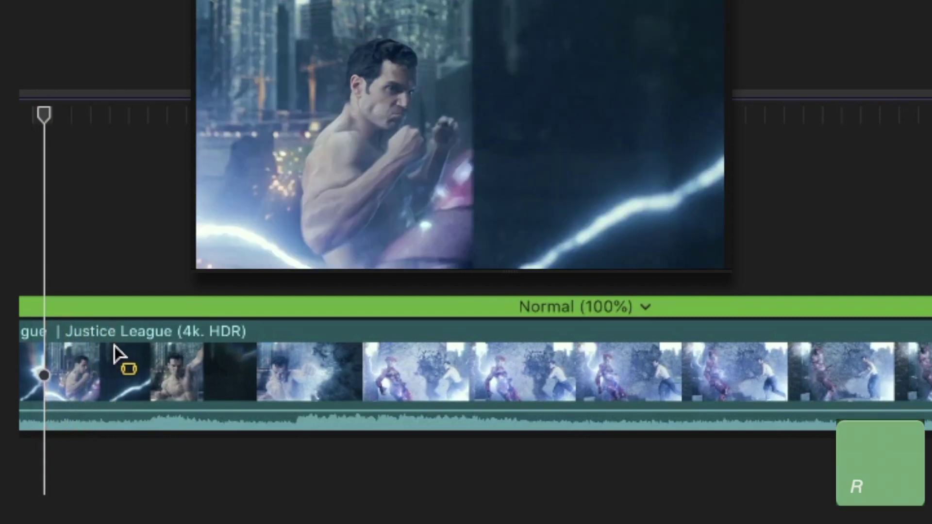
pyautogui.moveTo(114, 345); pyautogui.dragTo(377, 367)
pyautogui.hotkey('shift', 'alt', 't')
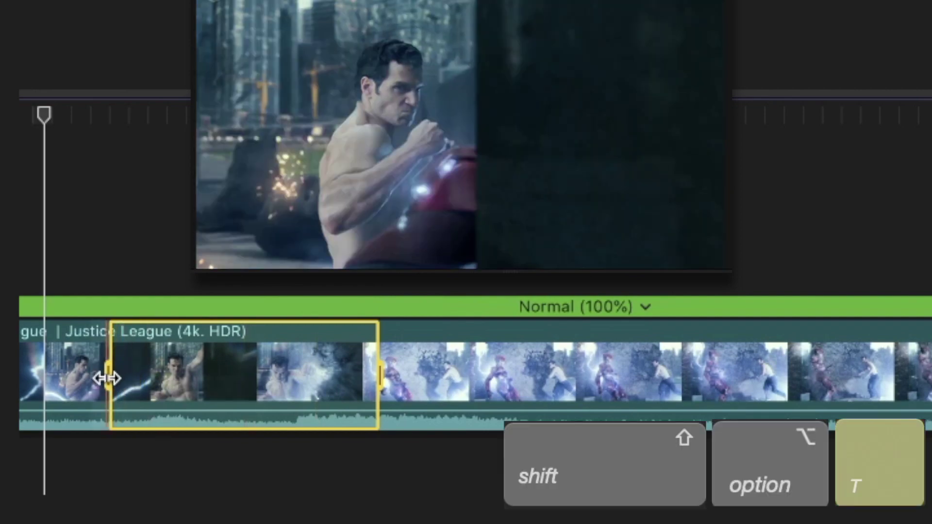
pyautogui.moveTo(107, 378); pyautogui.dragTo(152, 383)
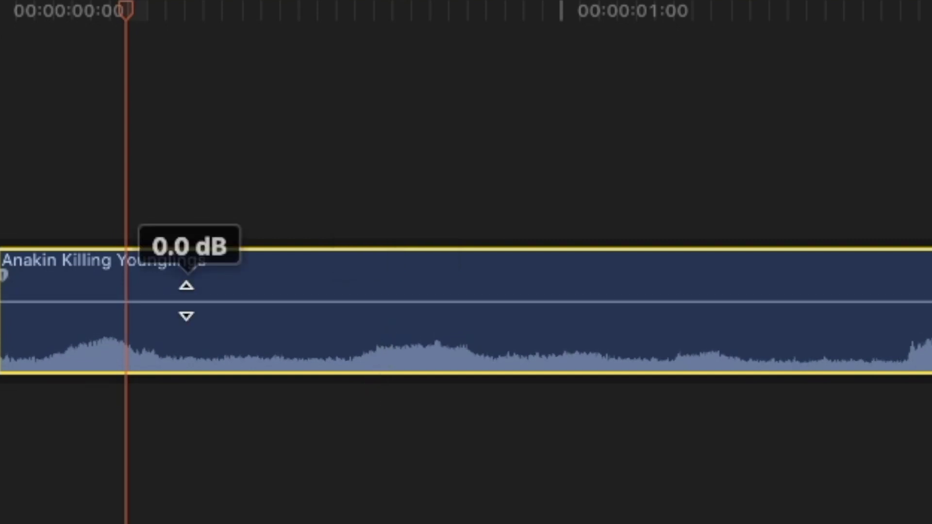
# Raise the Anakin clip's volume by 1 dB, lower it again, then turn it fully down.
pyautogui.hotkey('ctrl', '=')
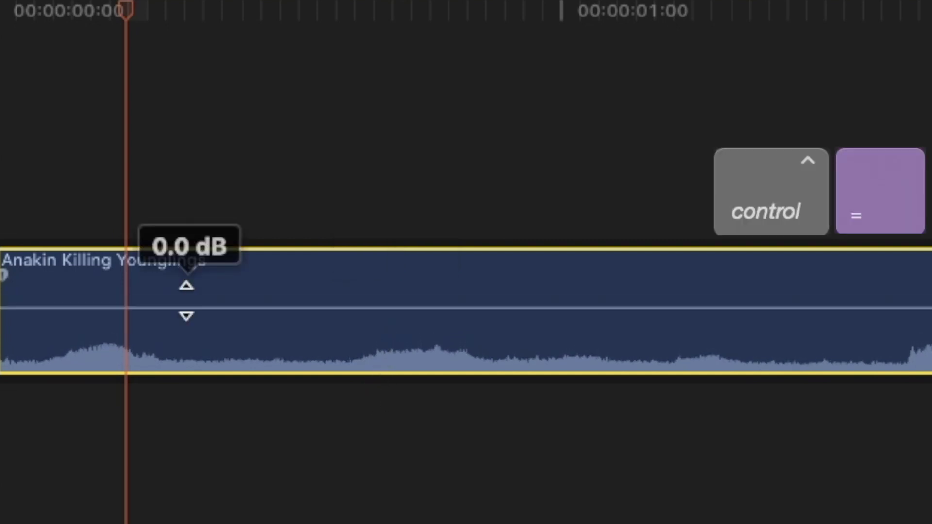
pyautogui.hotkey('ctrl', '-')
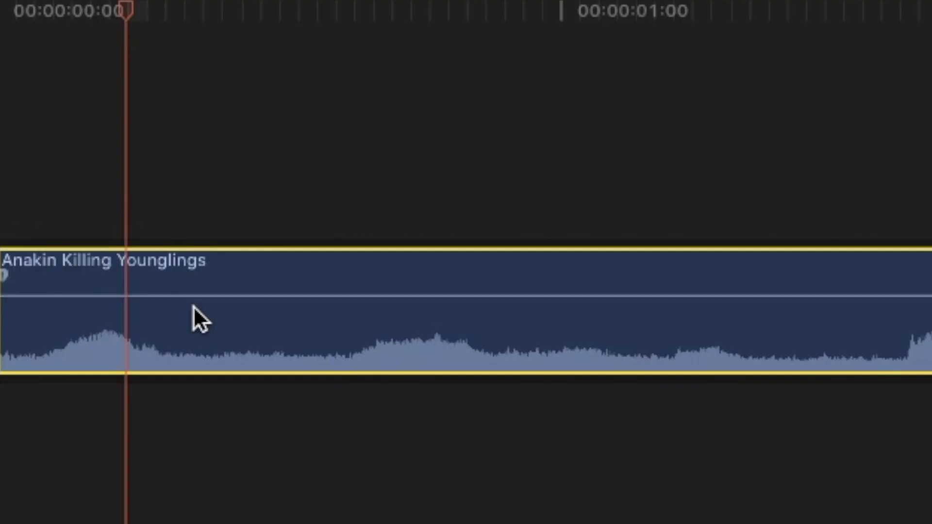
pyautogui.hotkey('ctrl', '-')
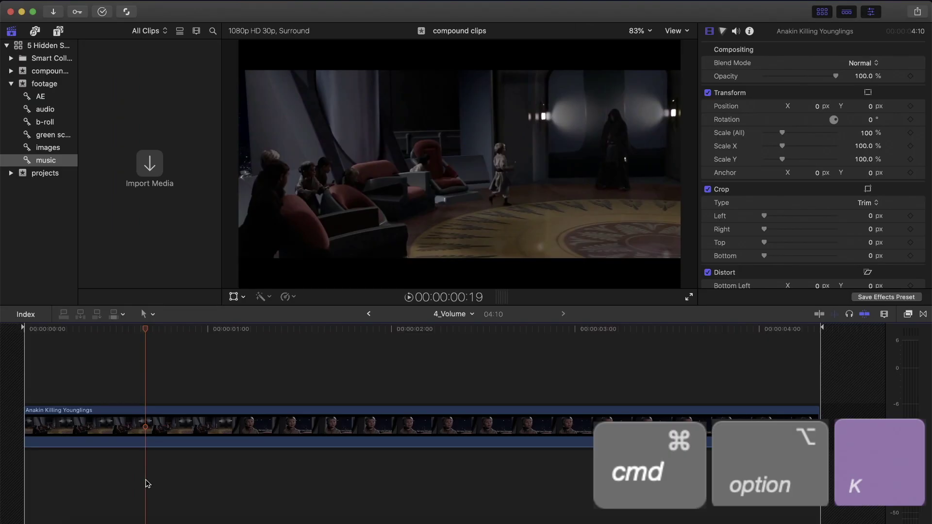
# Map Set Volume to Silence (-∞) to Control-Return in the Command Editor.
pyautogui.press('super+alt+k')
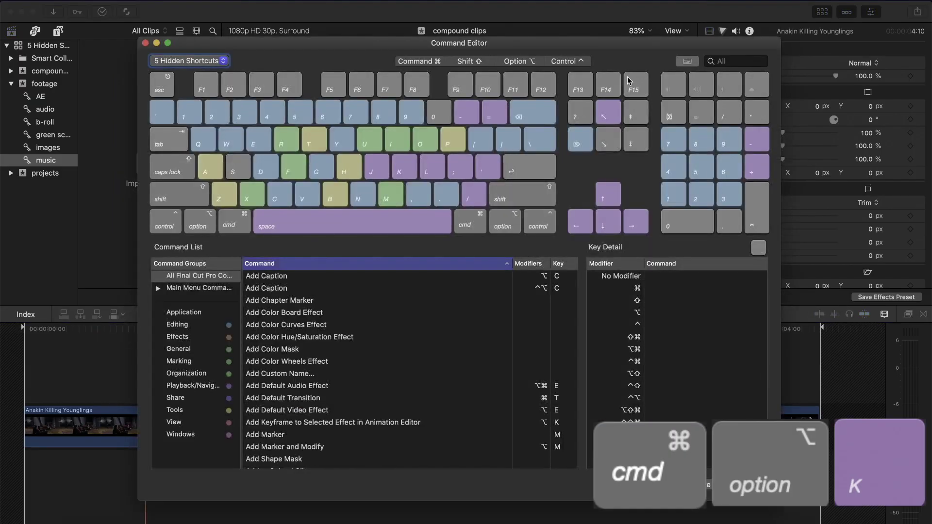
pyautogui.click(722, 61)
pyautogui.write('volume')
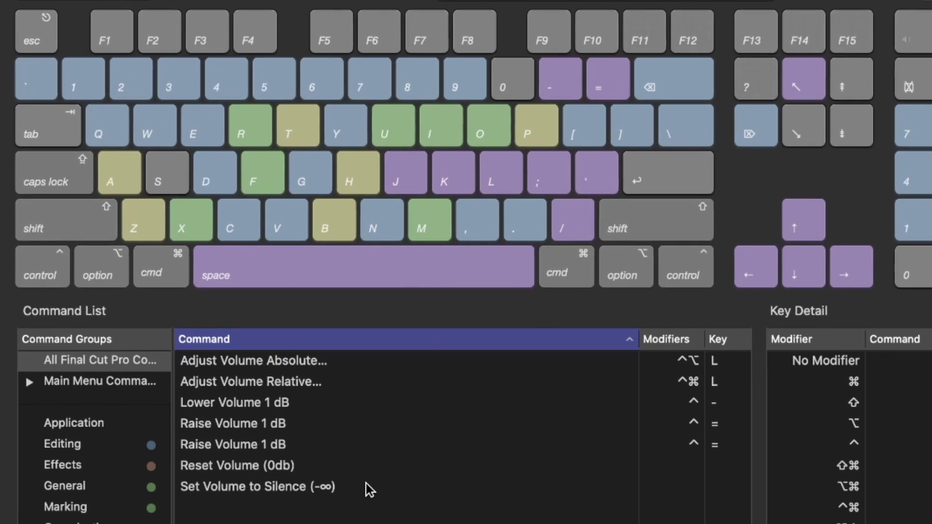
pyautogui.click(375, 506)
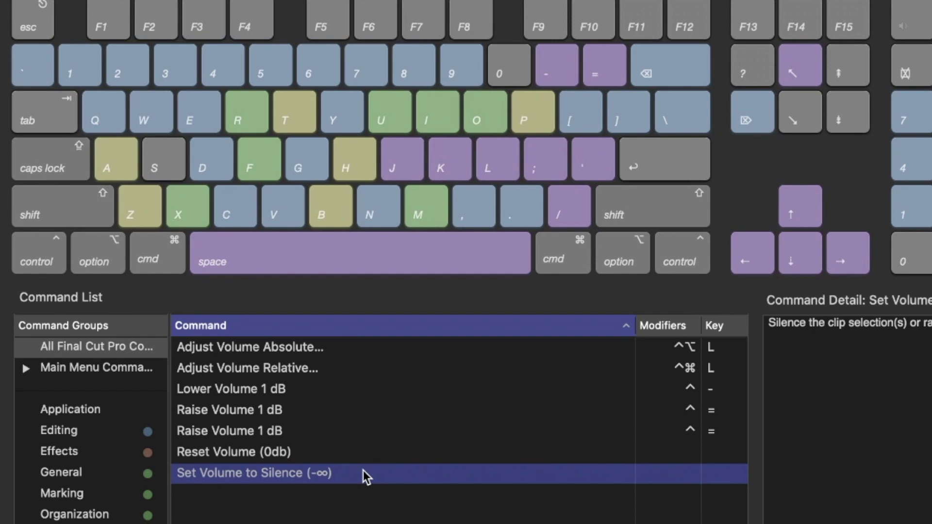
pyautogui.moveTo(367, 477); pyautogui.dragTo(803, 76)
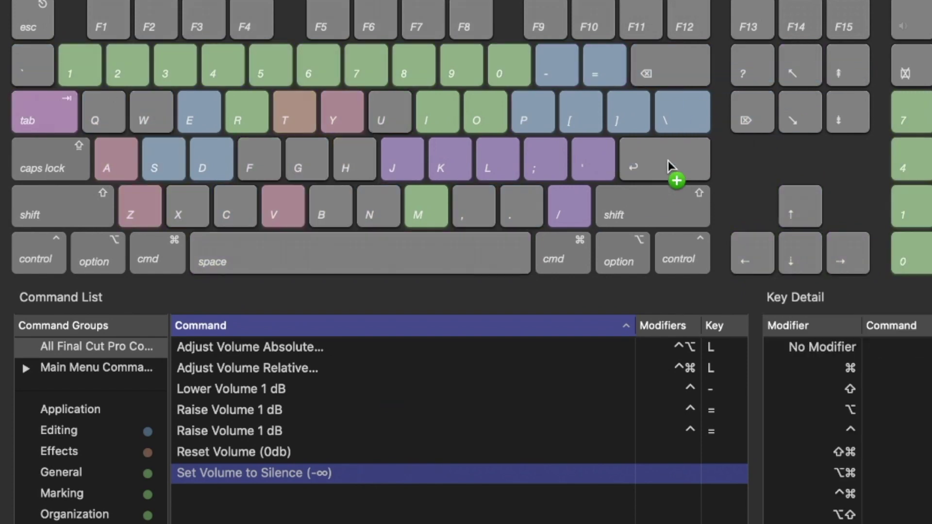
pyautogui.moveTo(669, 173); pyautogui.dragTo(671, 167)
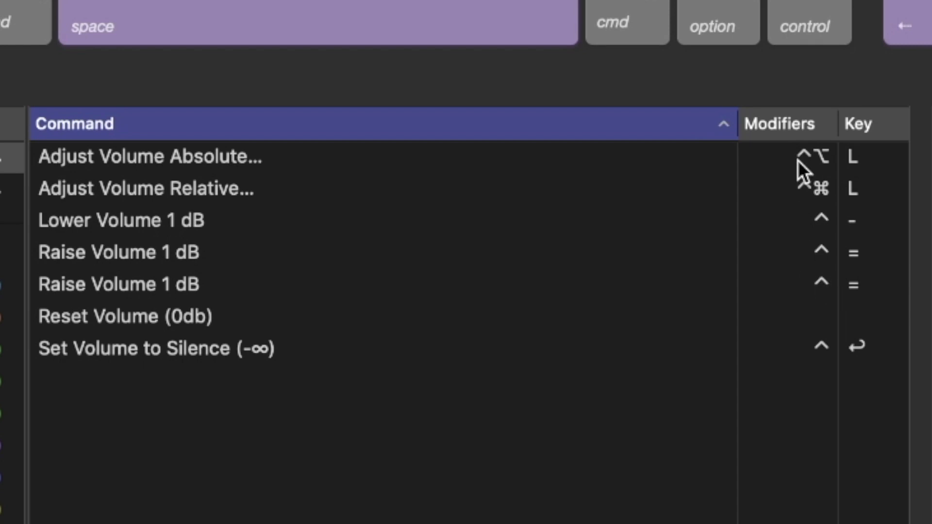
pyautogui.click(797, 161)
pyautogui.click(802, 188)
# Review the shortcuts assigned to the volume commands.
pyautogui.click(818, 219)
pyautogui.click(819, 247)
pyautogui.click(820, 280)
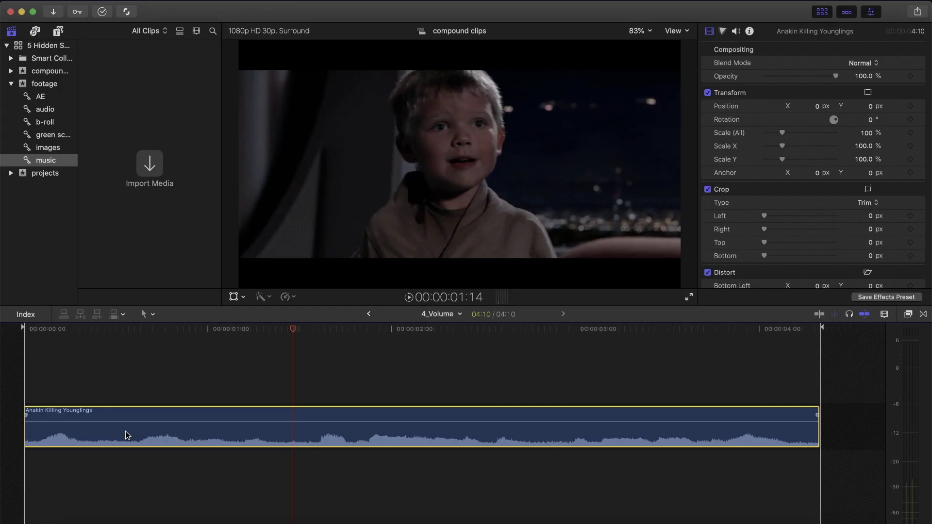
# Silence the Anakin clip with Control-Return, then bring its volume back to 0 dB.
pyautogui.click(36, 366)
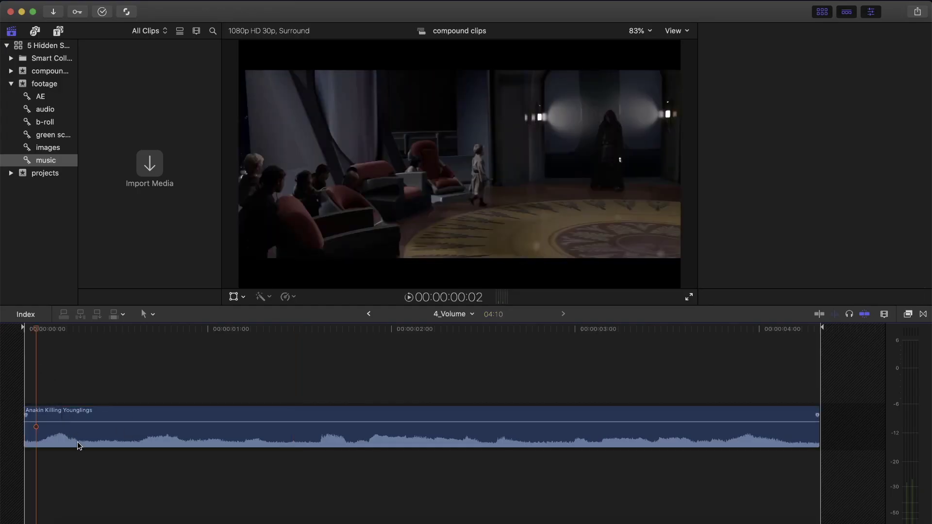
pyautogui.click(77, 445)
pyautogui.hotkey('ctrl', 'Return')
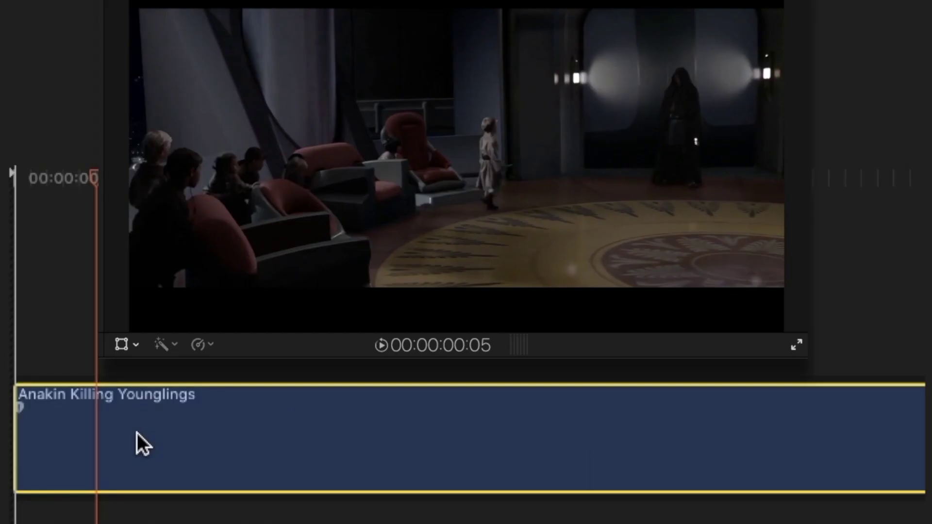
pyautogui.hotkey('ctrl', 'alt', 'l')
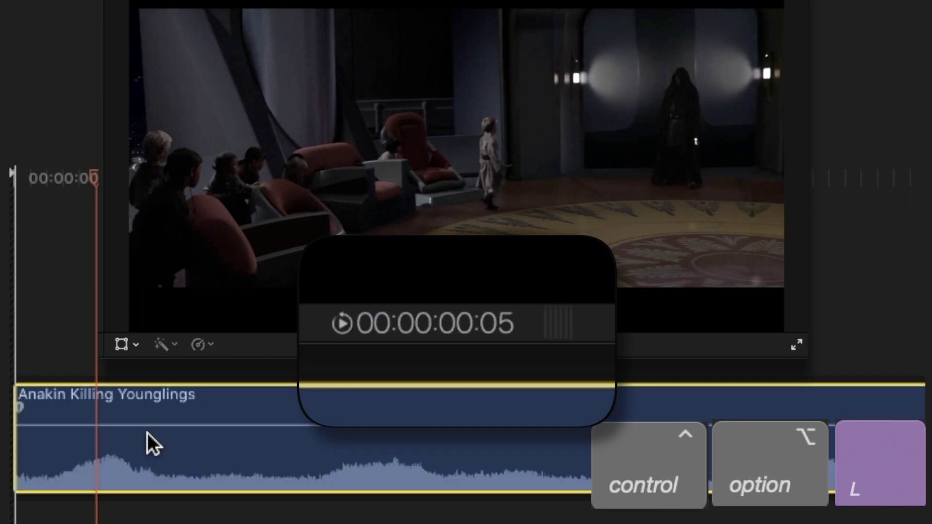
pyautogui.moveTo(193, 427); pyautogui.dragTo(192, 426)
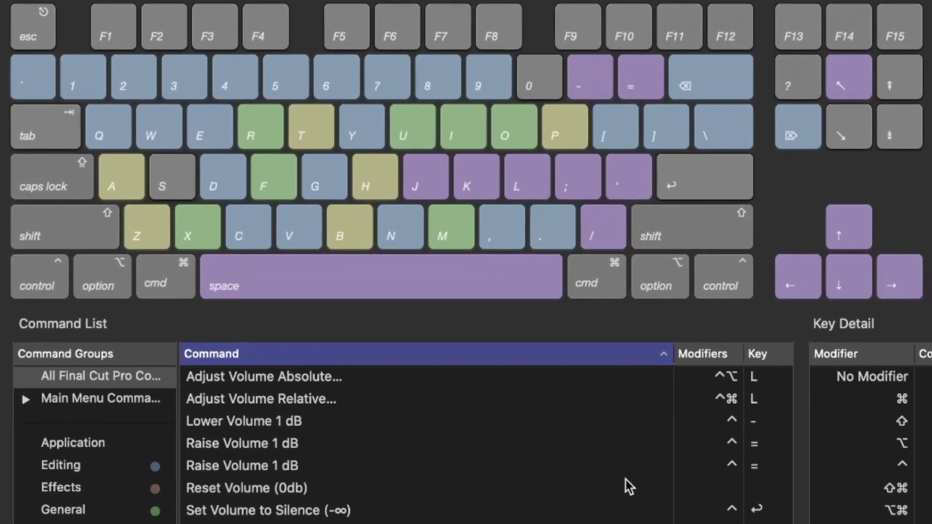
# Map Reset Volume (0db) to Control-Shift-Return and use it to restore the clip to 0 dB.
pyautogui.click(627, 489)
pyautogui.hotkey('ctrl', 'shift')
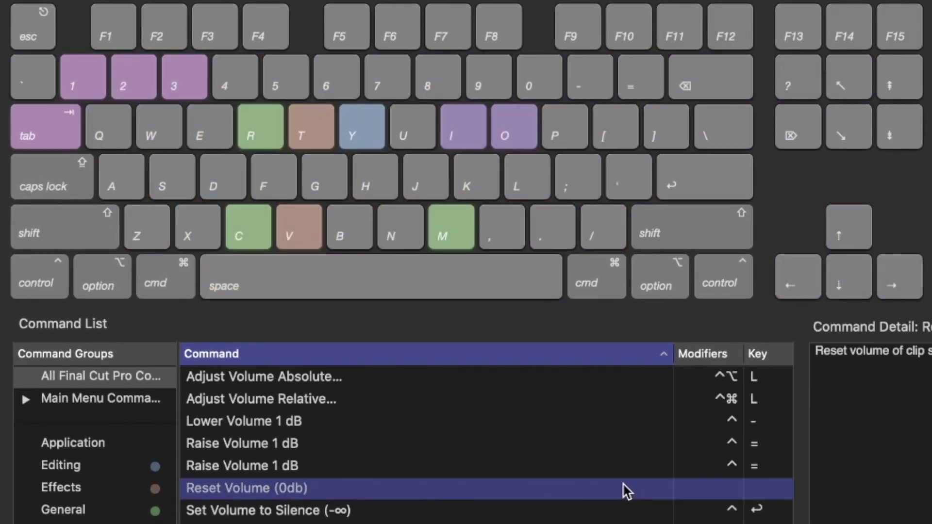
pyautogui.moveTo(627, 490); pyautogui.dragTo(722, 181)
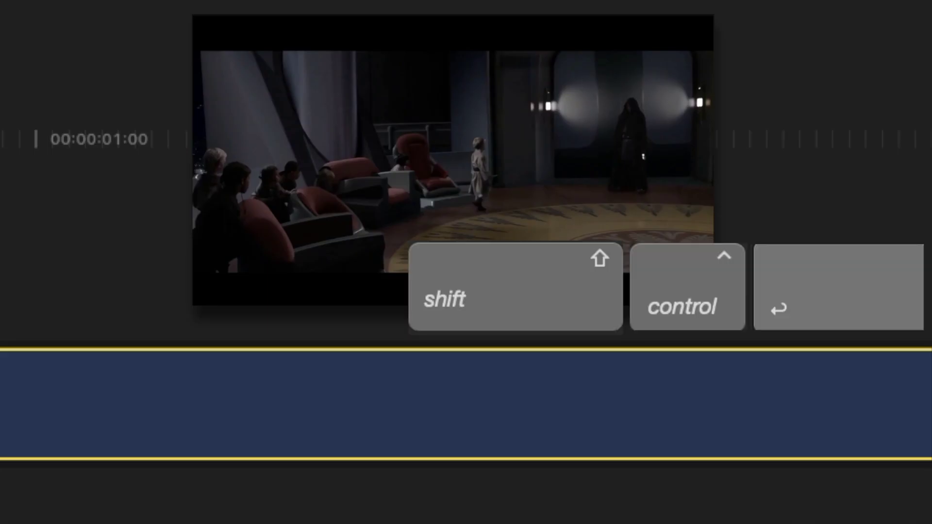
pyautogui.hotkey('ctrl', 'shift', 'Return')
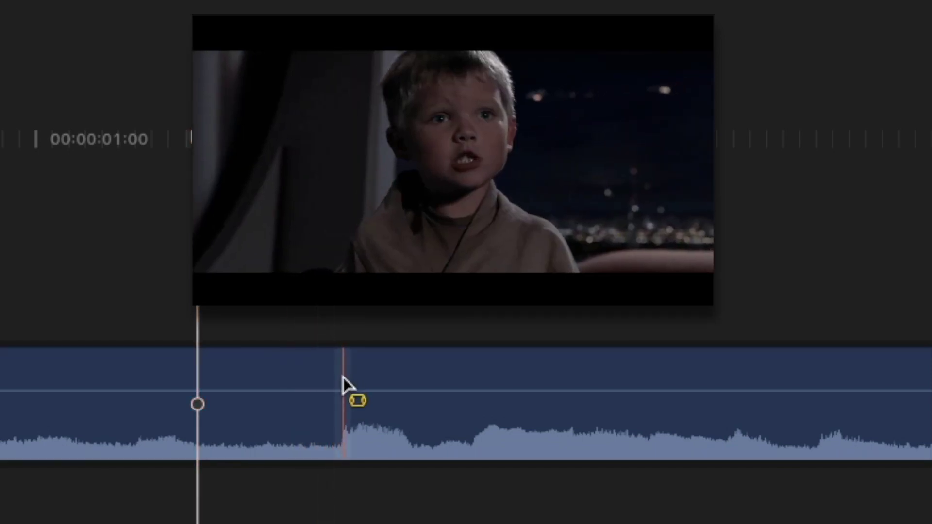
# Silence a marked range of the audio with Control-Return and play it back.
pyautogui.moveTo(349, 377); pyautogui.dragTo(537, 376)
pyautogui.press('r')
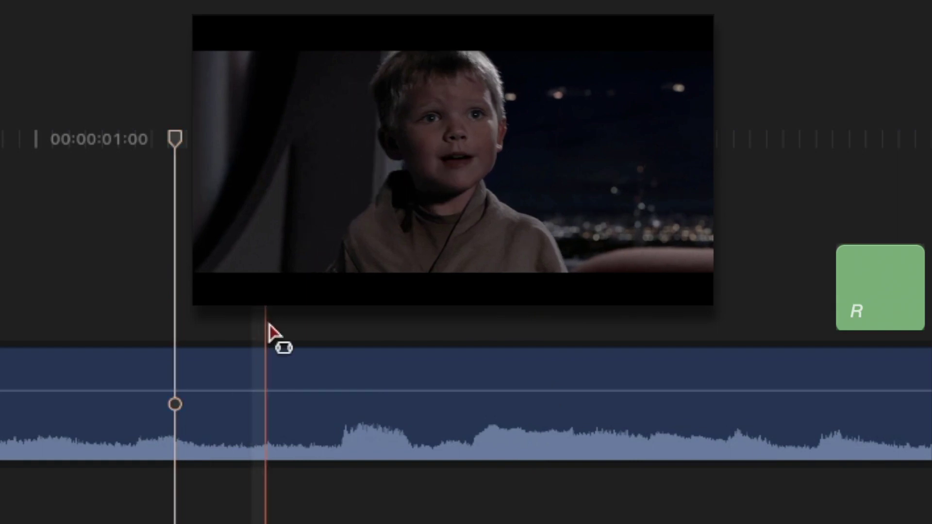
pyautogui.moveTo(334, 375); pyautogui.dragTo(733, 368)
pyautogui.hotkey('ctrl', 'Return')
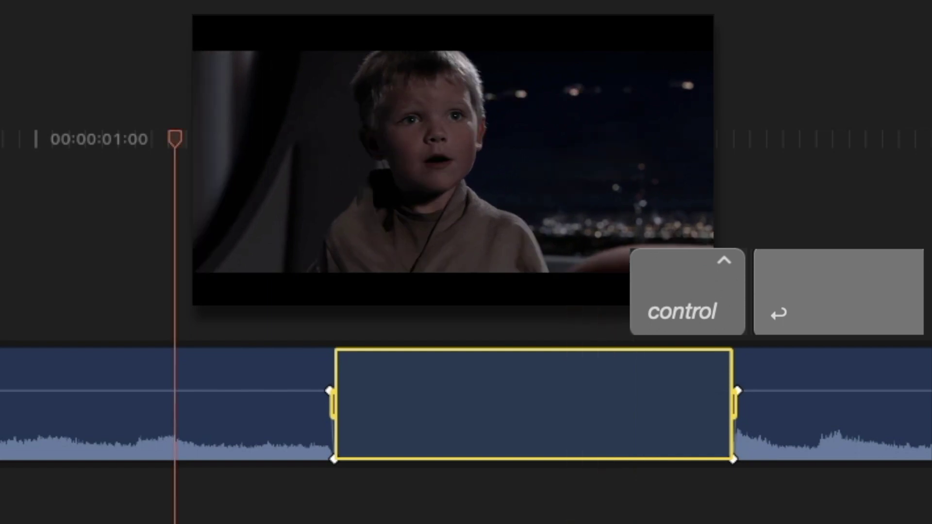
pyautogui.click(92, 247)
pyautogui.press('space')
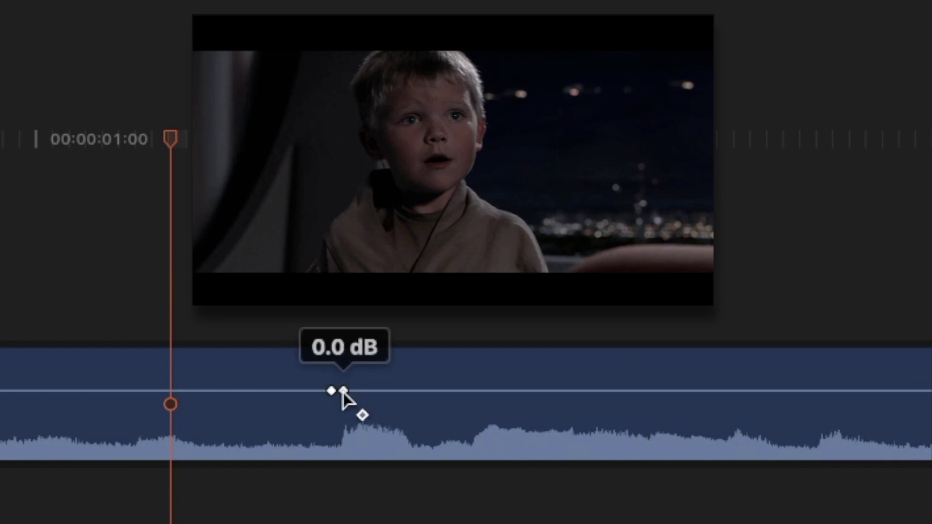
# Pull the volume between keyframes down to silence, then reset a new range with Control-Shift-Return.
pyautogui.keyDown('alt'); pyautogui.click(734, 391); pyautogui.keyUp('alt')
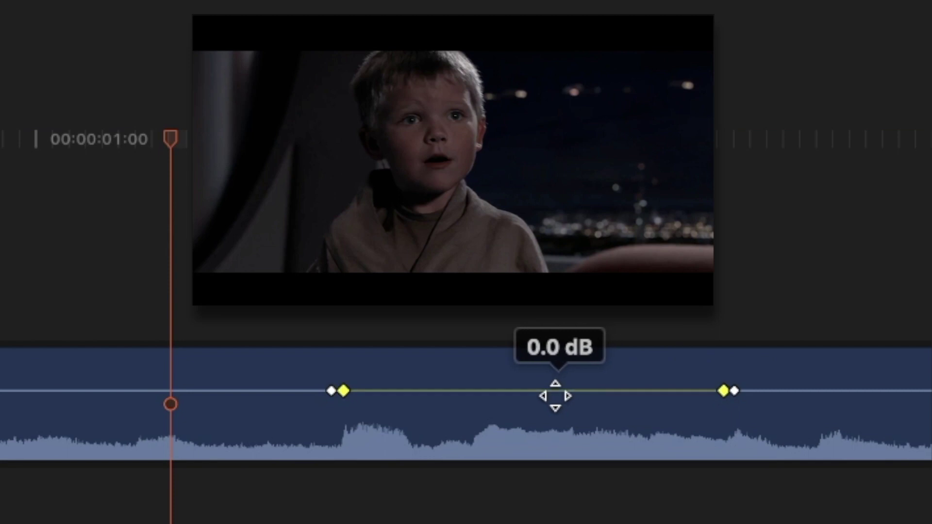
pyautogui.moveTo(555, 397); pyautogui.dragTo(539, 503)
pyautogui.press('r')
pyautogui.moveTo(252, 374); pyautogui.dragTo(818, 371)
pyautogui.hotkey('ctrl', 'shift', 'Return')
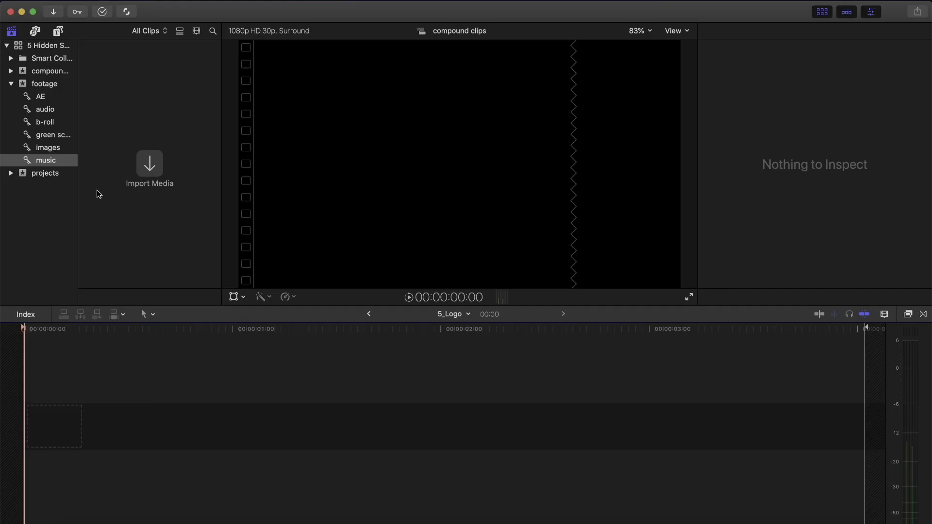
# Place EditClub Logo Draft at the timeline start as a compound clip named 'Logo Animation'.
pyautogui.click(57, 150)
pyautogui.moveTo(159, 100); pyautogui.dragTo(26, 424)
pyautogui.hotkey('alt', 'g')
pyautogui.write('Logo Animation')
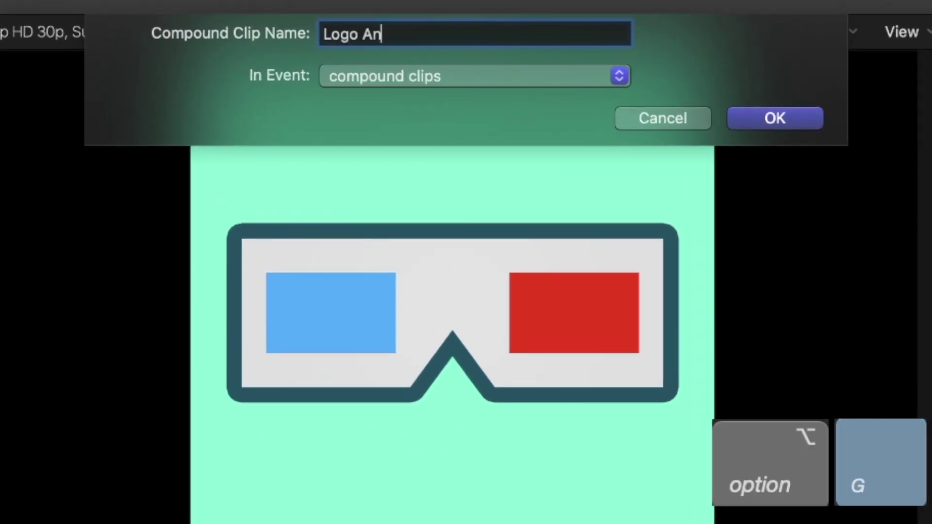
pyautogui.press('Return')
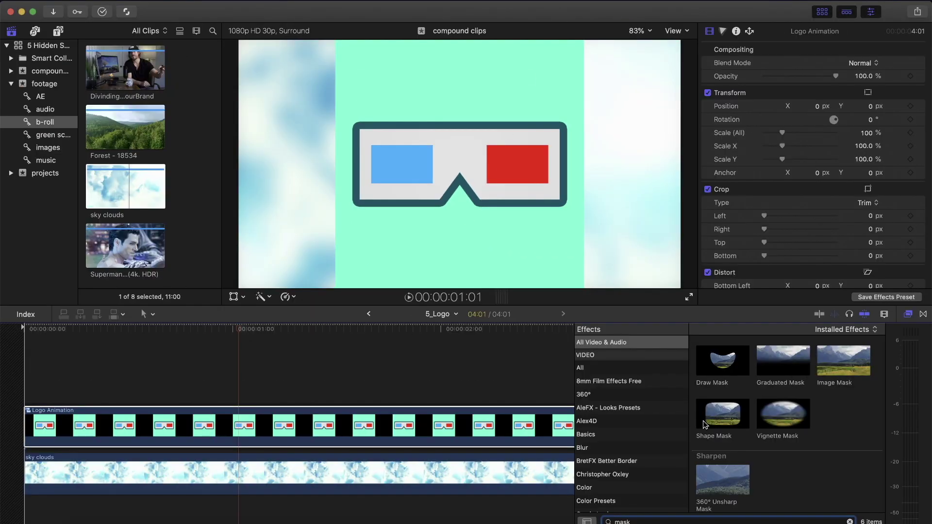
# Apply the Shape Mask effect to the Logo Animation clip.
pyautogui.moveTo(705, 425); pyautogui.dragTo(437, 427)
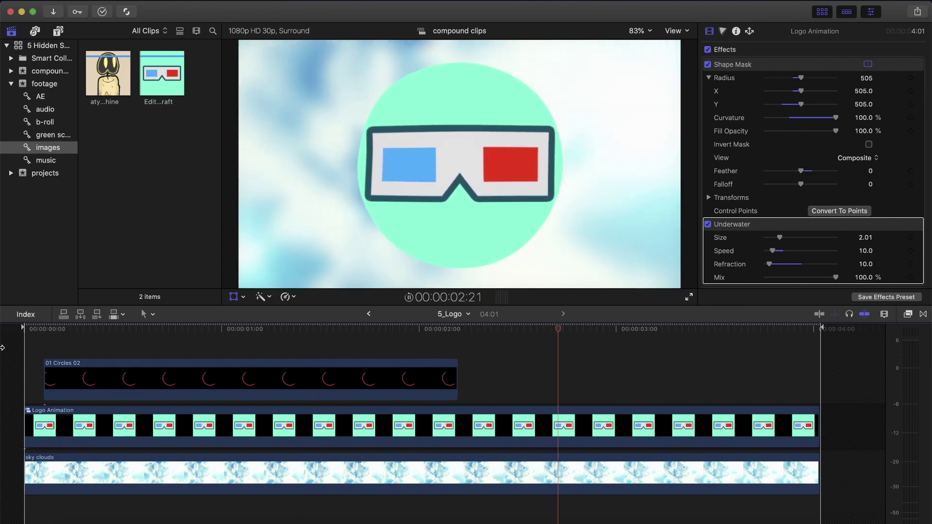
pyautogui.press('space')
pyautogui.click(143, 427)
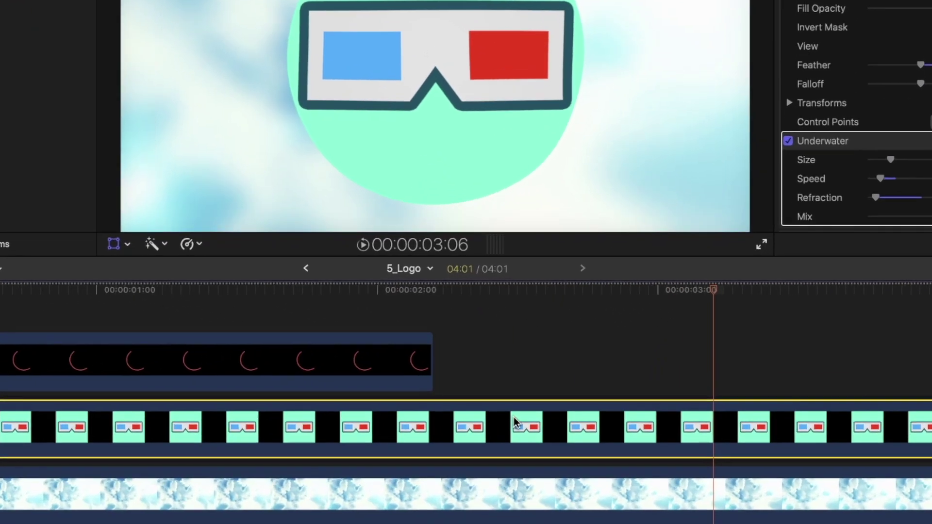
# Replace EditClub Logo Draft inside Logo Animation with atymtima_logo_shine and preview the 5_Logo project.
pyautogui.doubleClick(516, 422)
pyautogui.click(513, 417)
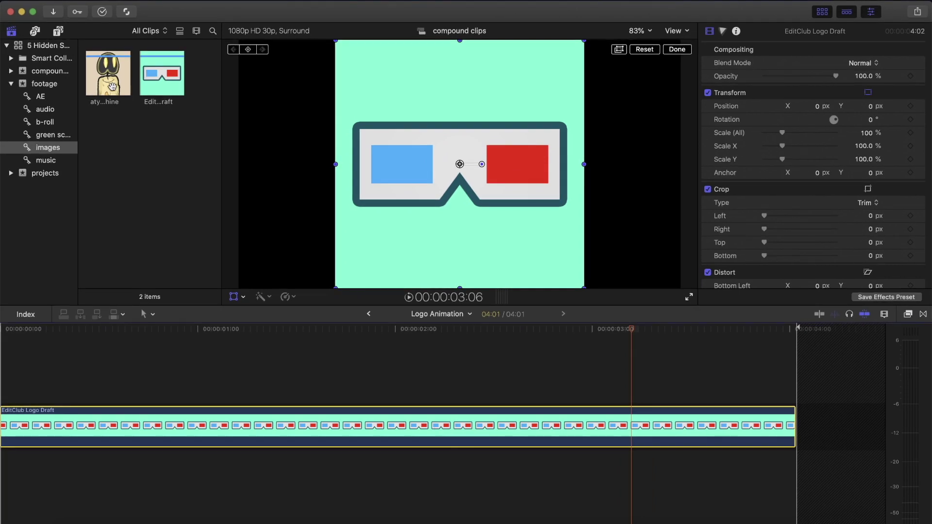
pyautogui.click(113, 86)
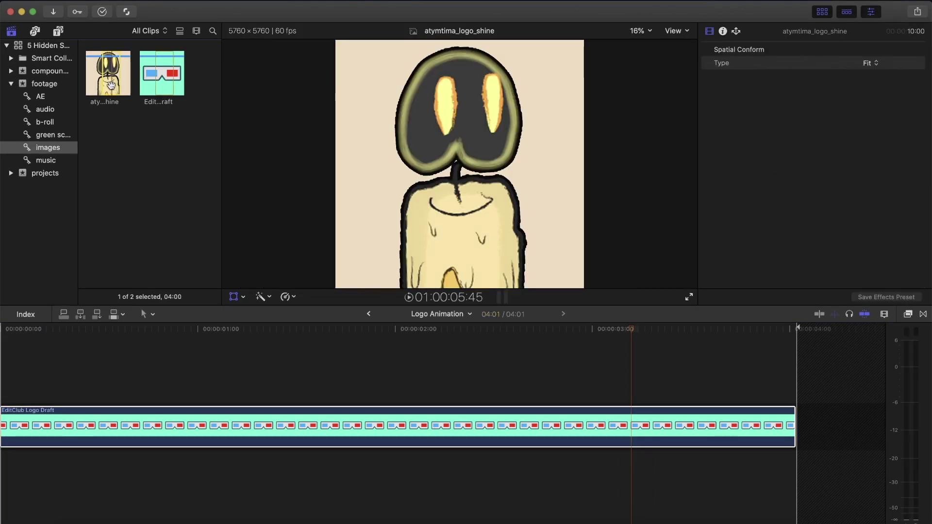
pyautogui.hotkey('shift', 'r')
pyautogui.press('super+4')
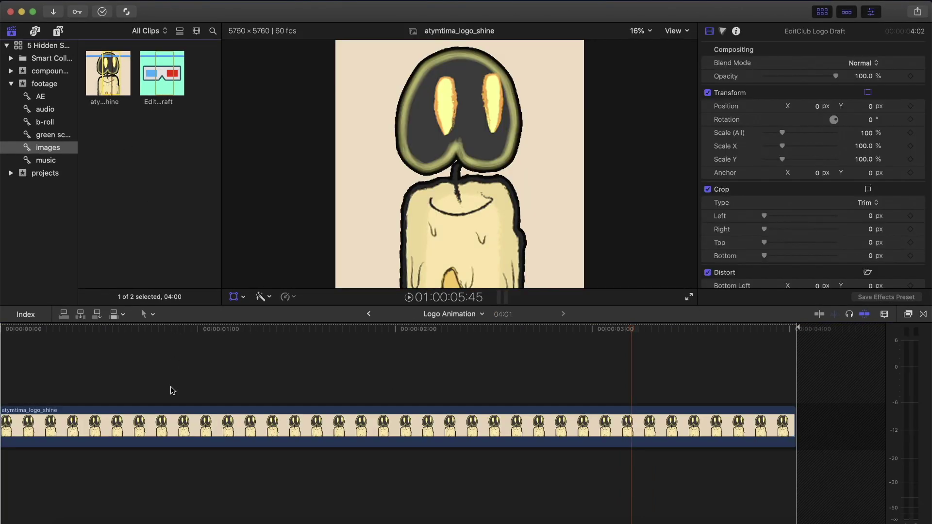
pyautogui.hscroll(-2, 171, 394)
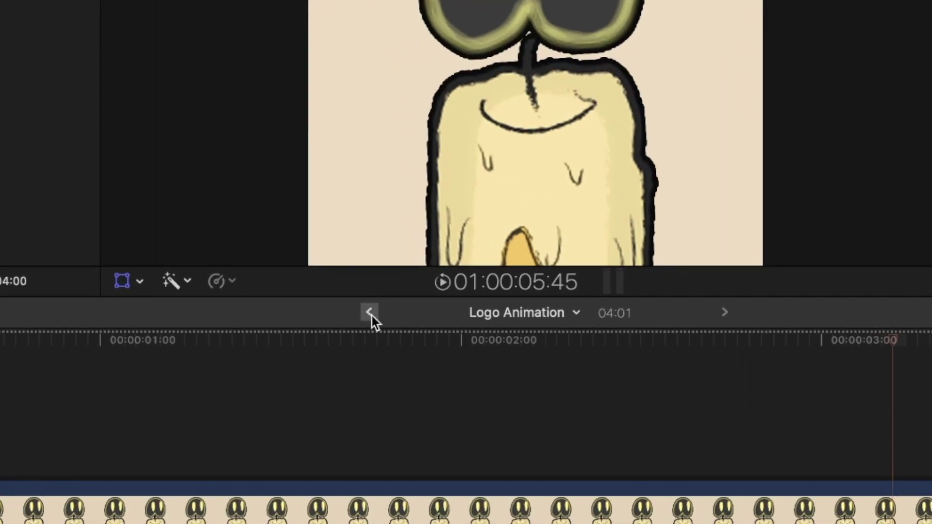
pyautogui.click(369, 313)
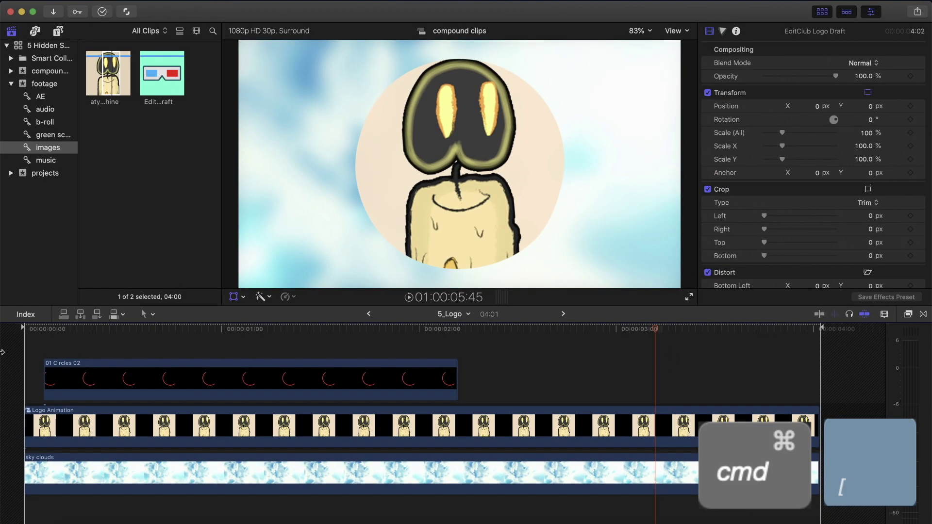
pyautogui.press('space')
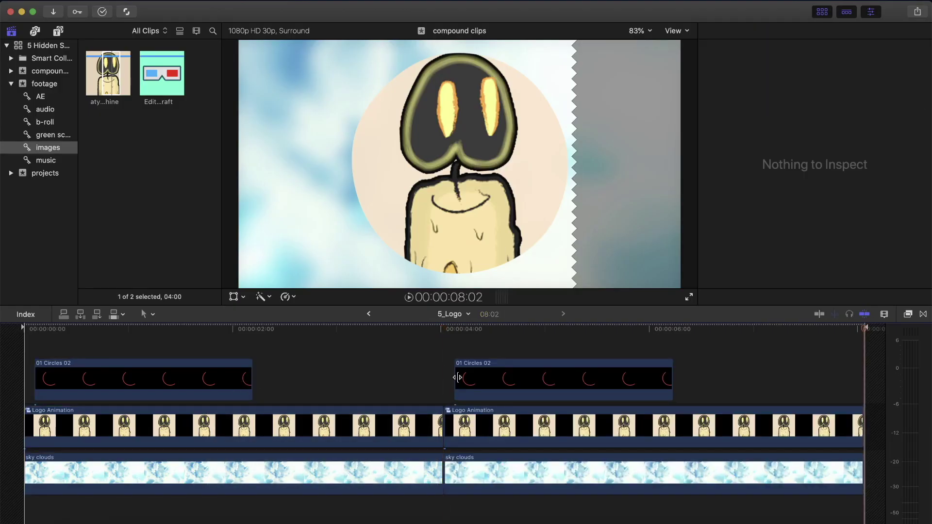
# Swap atymtima_logo_shine inside Logo Animation back to the EditClub Logo Draft image.
pyautogui.click(466, 374)
pyautogui.doubleClick(498, 429)
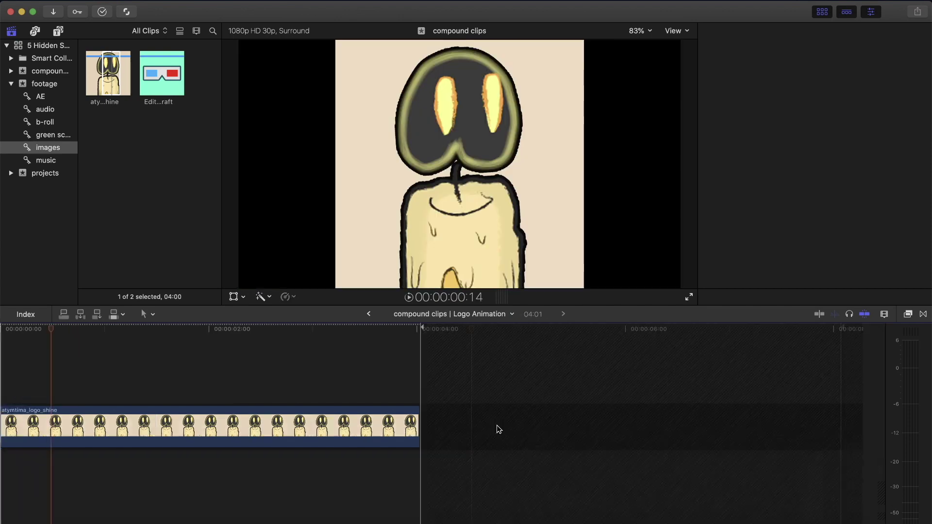
pyautogui.click(251, 435)
pyautogui.click(156, 80)
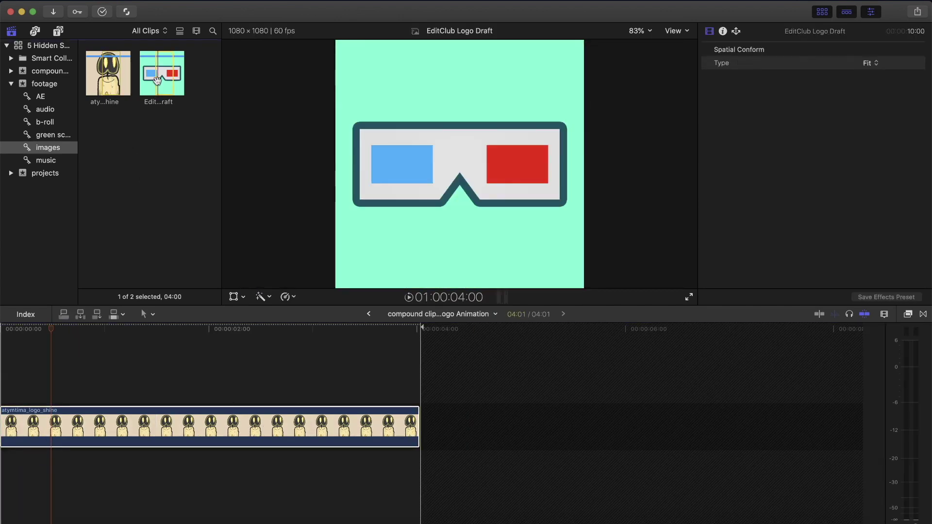
pyautogui.click(369, 314)
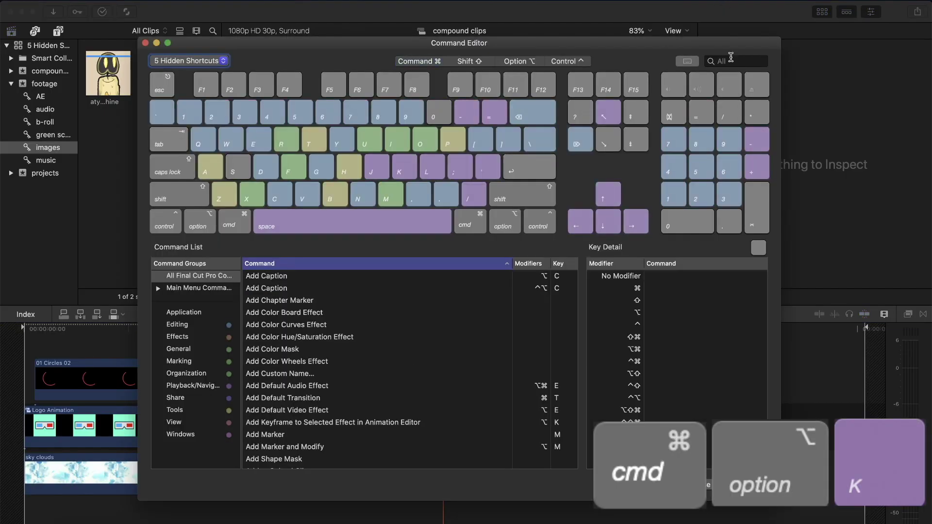
# Map Reference New Parent Clip to Shift-Command-P in the Command Editor.
pyautogui.click(730, 58)
pyautogui.write('Parent')
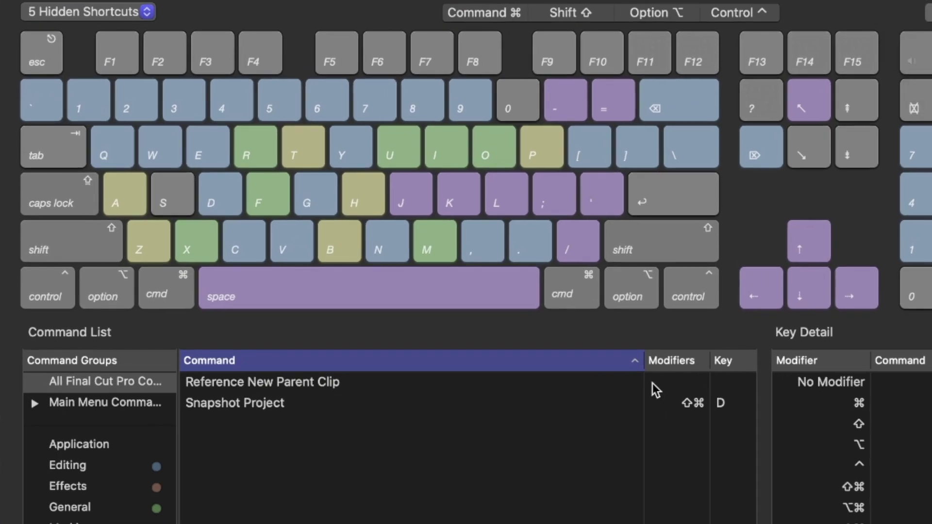
pyautogui.click(627, 383)
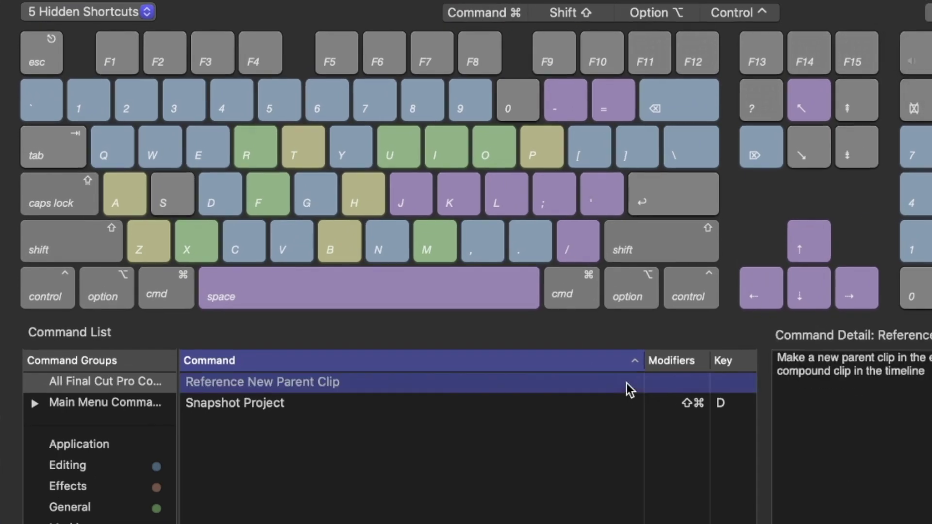
pyautogui.moveTo(627, 383); pyautogui.dragTo(541, 162)
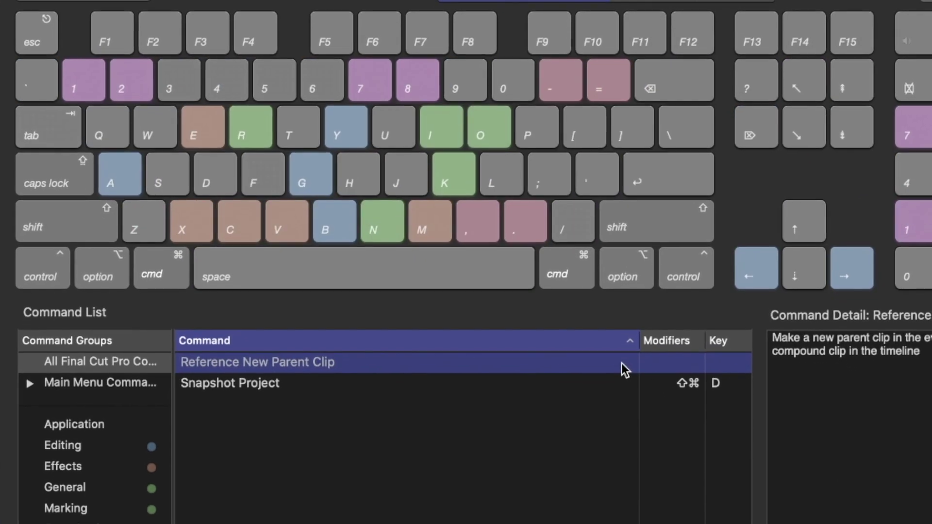
pyautogui.moveTo(532, 123); pyautogui.dragTo(532, 116)
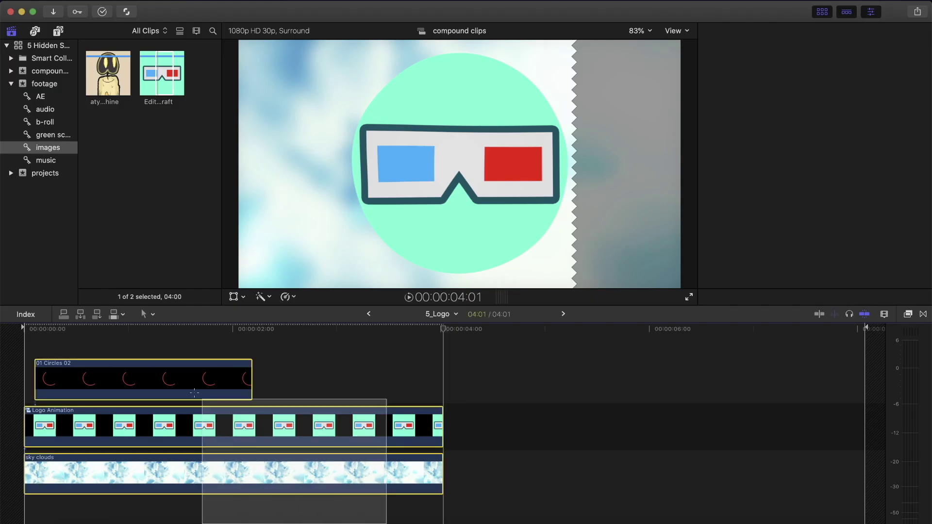
pyautogui.click(204, 374)
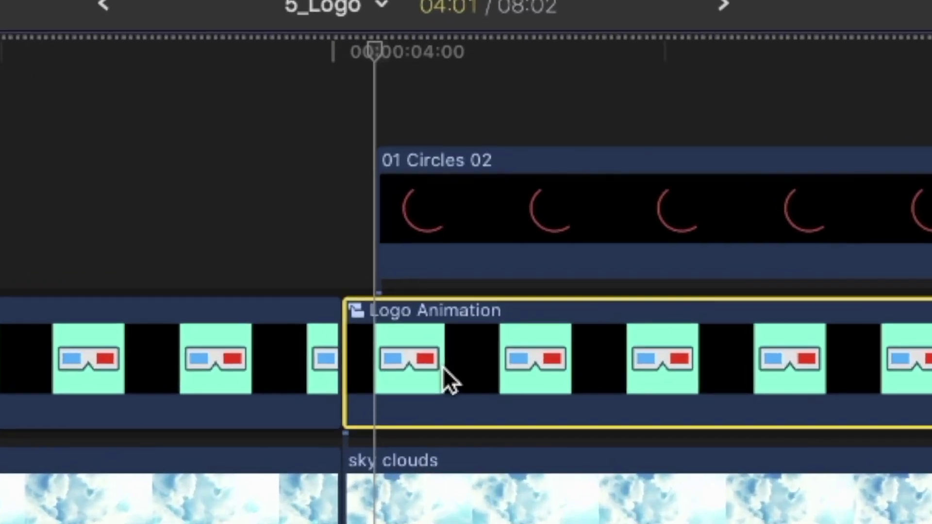
# Make the second Logo Animation an independent copy, then play from 02:21 to compare both logo versions.
pyautogui.press('shift+super+p')
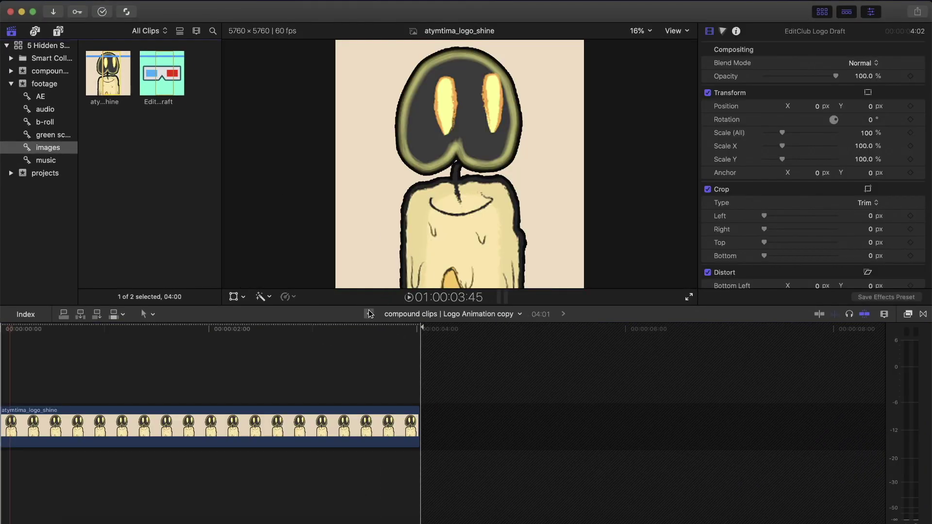
pyautogui.click(369, 314)
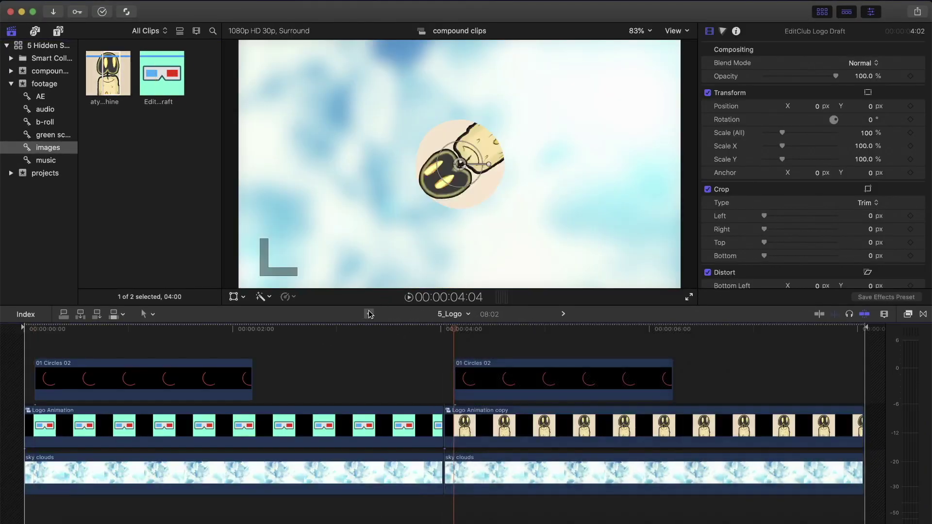
pyautogui.click(307, 365)
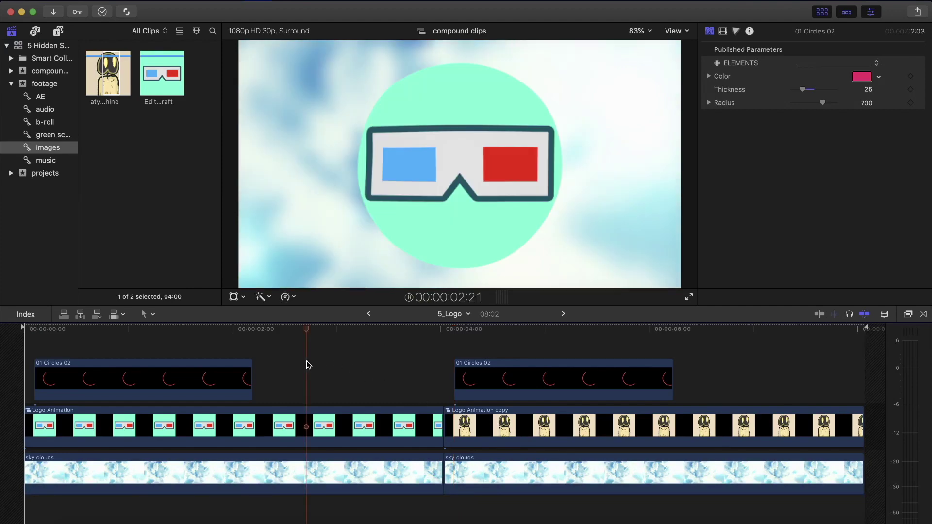
pyautogui.press('space')
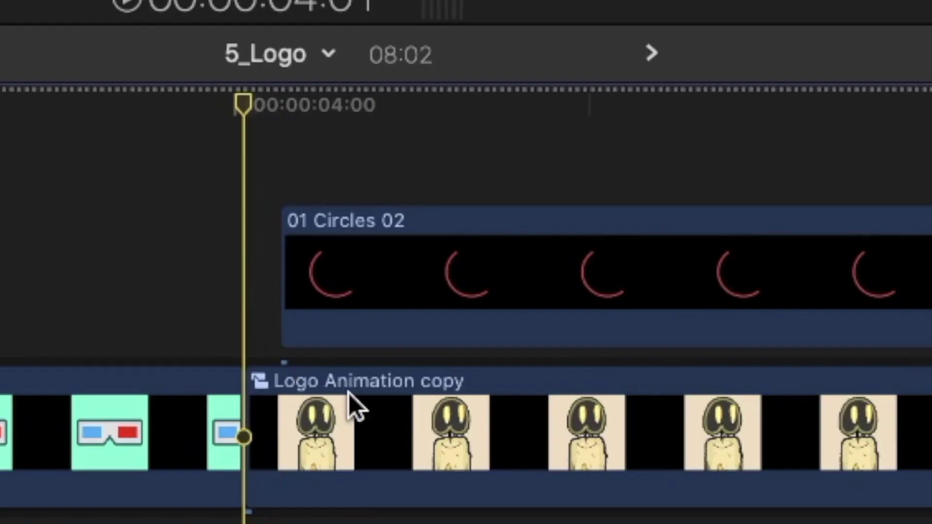
# Rename the 'Logo Animation copy' clip, deleting 'copy' so the name reads 'Logo Animation'.
pyautogui.click(416, 391)
pyautogui.rightClick(417, 391)
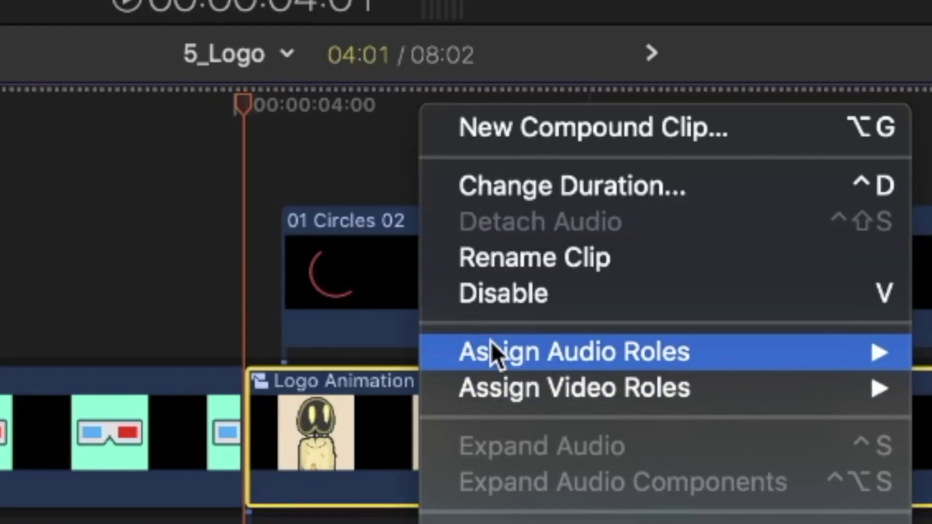
pyautogui.click(559, 262)
pyautogui.press('BackSpace')
pyautogui.press('BackSpace')
pyautogui.press('BackSpace')
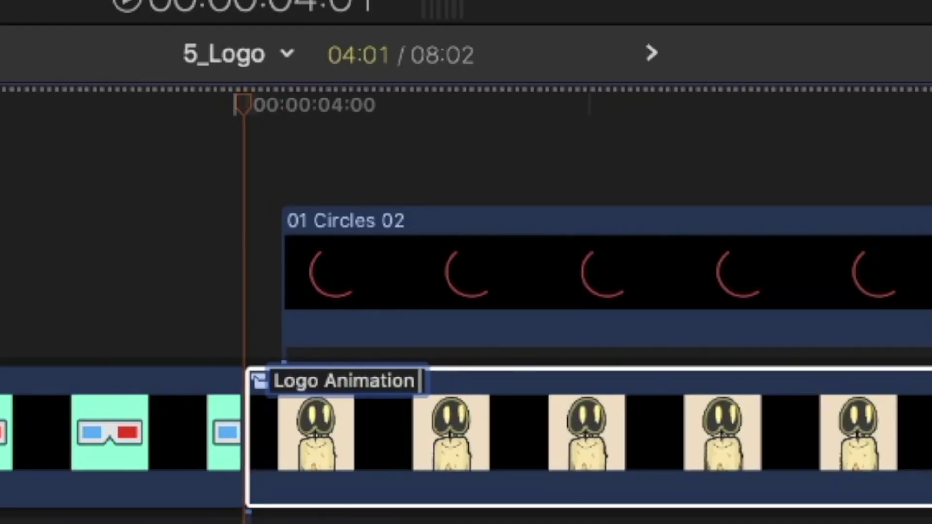